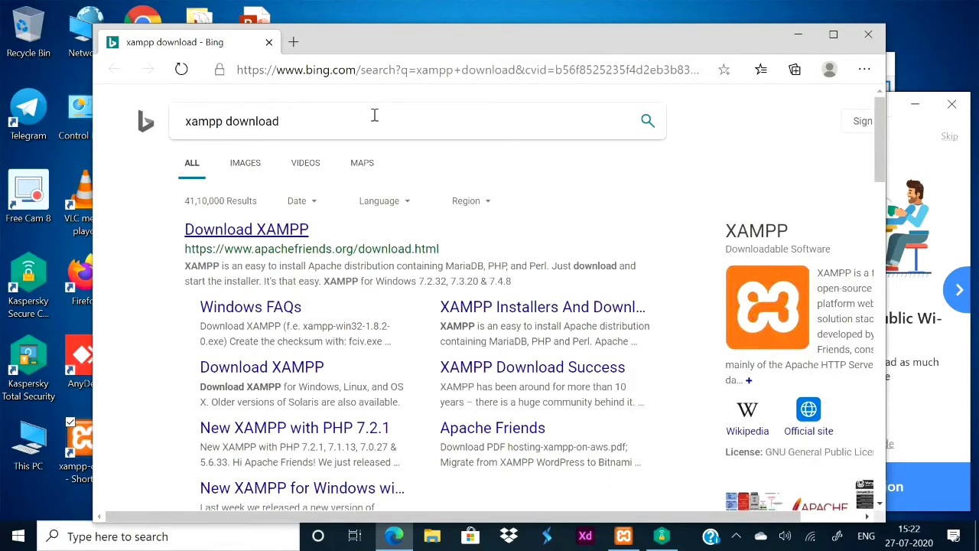
Open the apachefriends.org XAMPP download page from the search results and scan it.
left_click(278, 234)
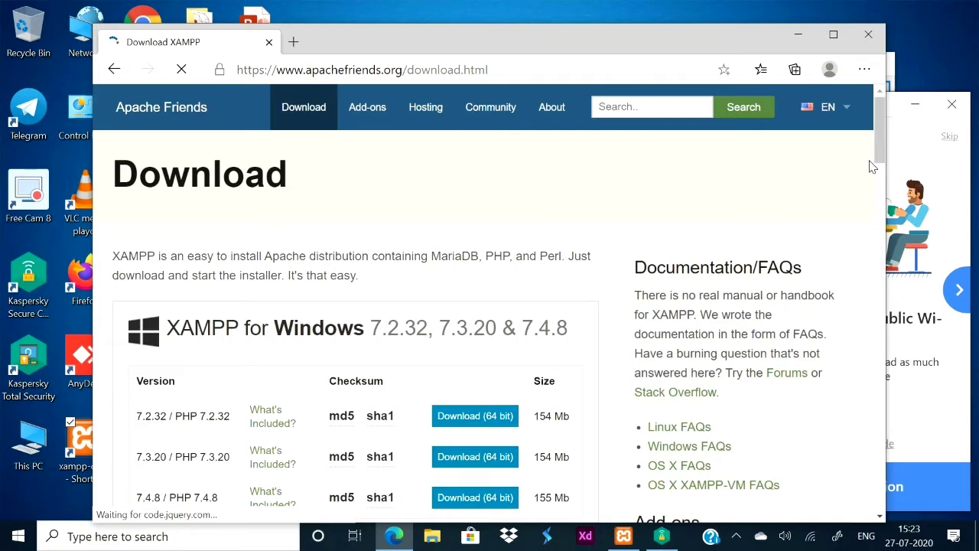
scroll(879, 160, "down", 4)
scroll(879, 160, "up", 2)
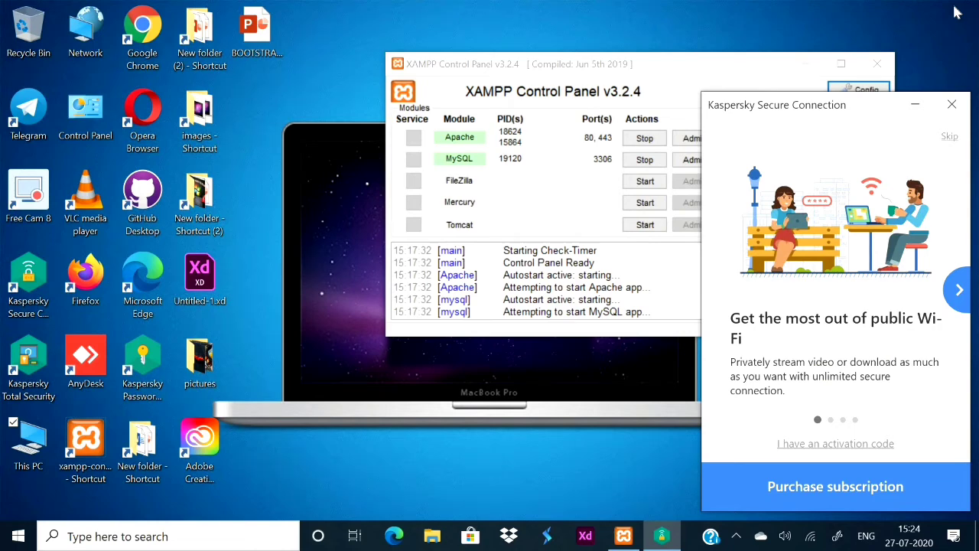
Browse in a maximized File Explorer to D:\xampp\htdocs on New Volume (D:).
double_click(37, 458)
left_click(639, 97)
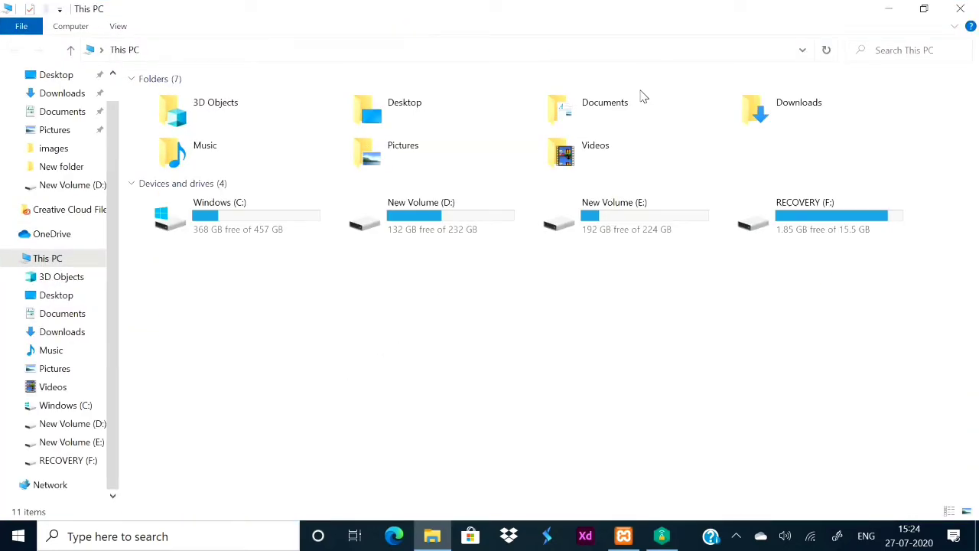
double_click(443, 232)
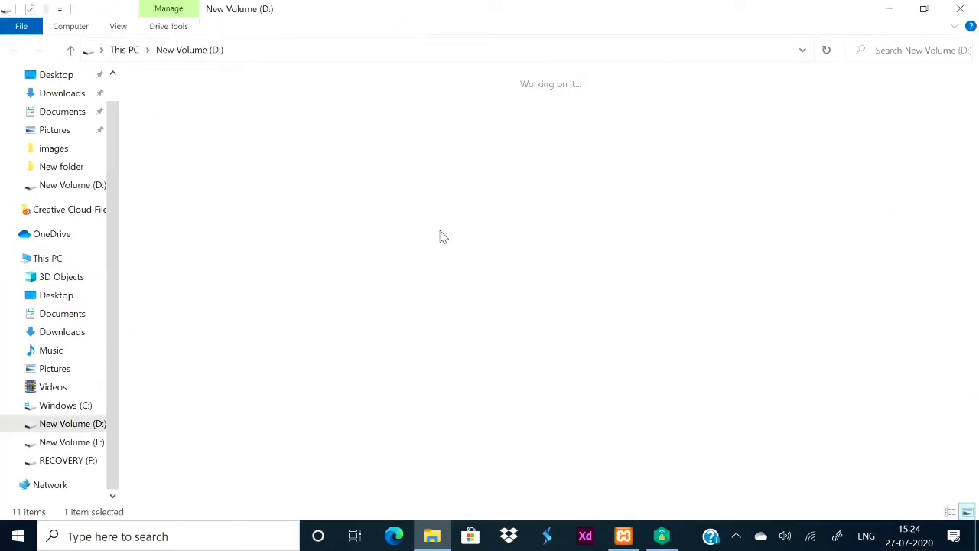
double_click(756, 127)
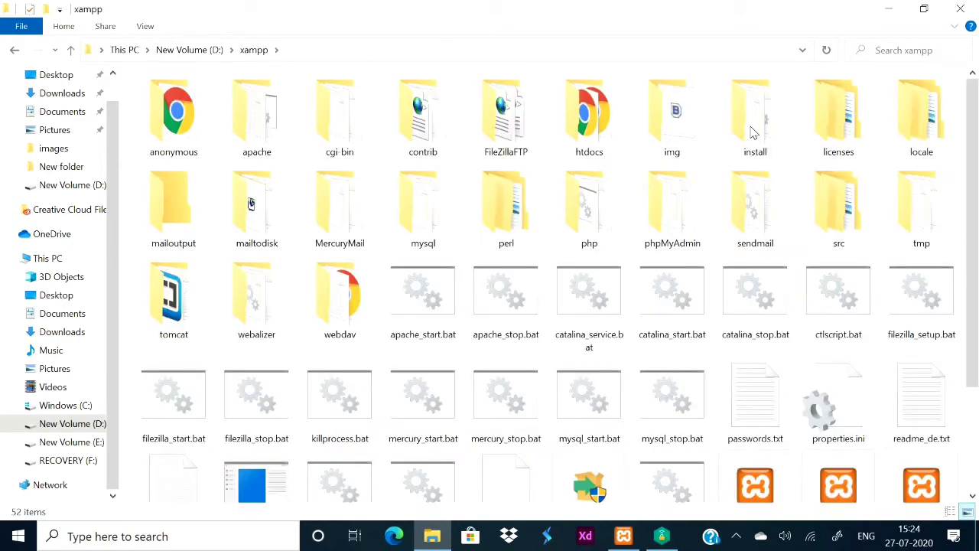
left_click(589, 141)
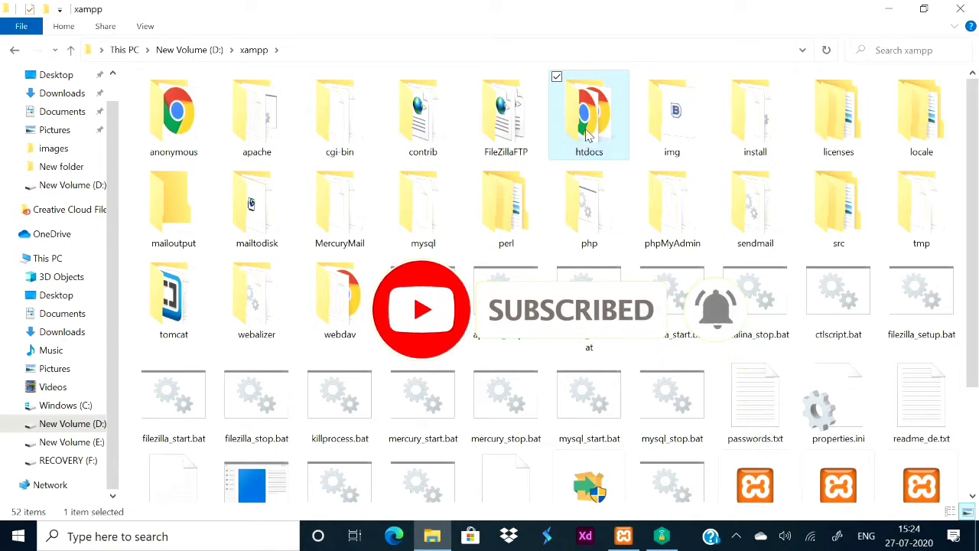
double_click(587, 136)
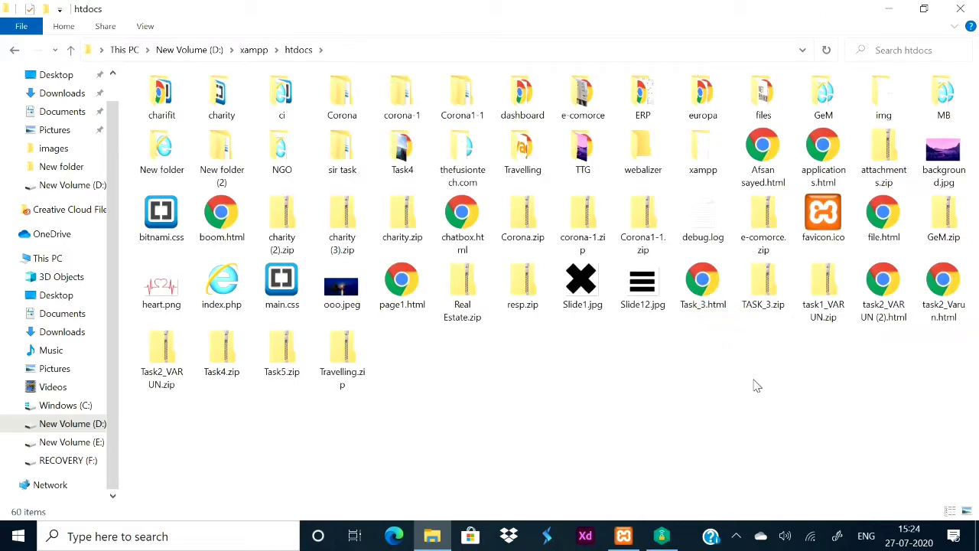
Create a new folder named TFT in htdocs, open it, and minimize Explorer.
right_click(495, 346)
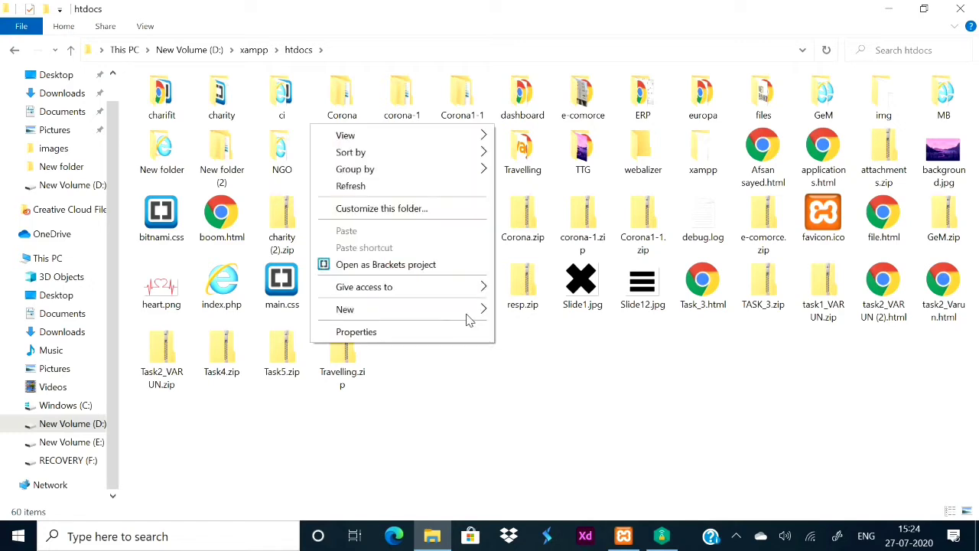
left_click(525, 308)
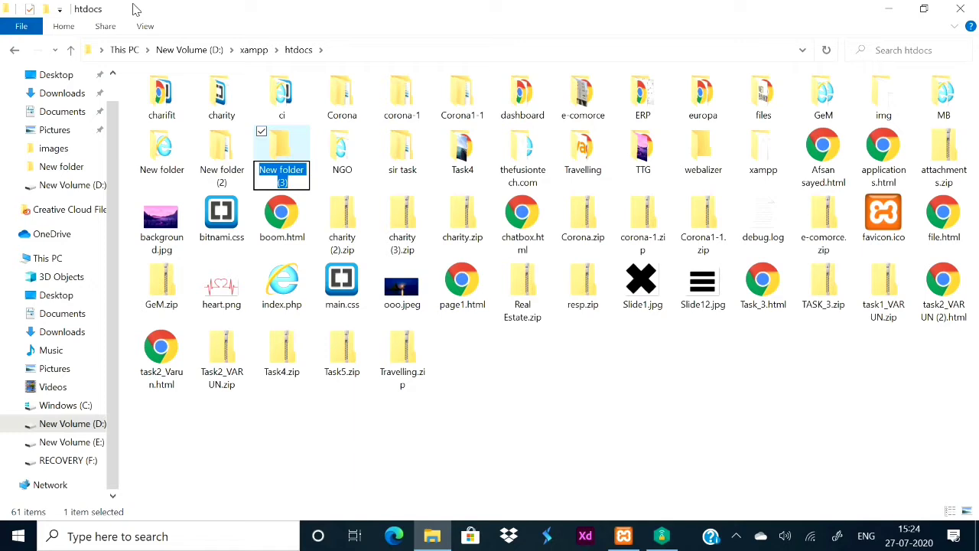
type("TFT")
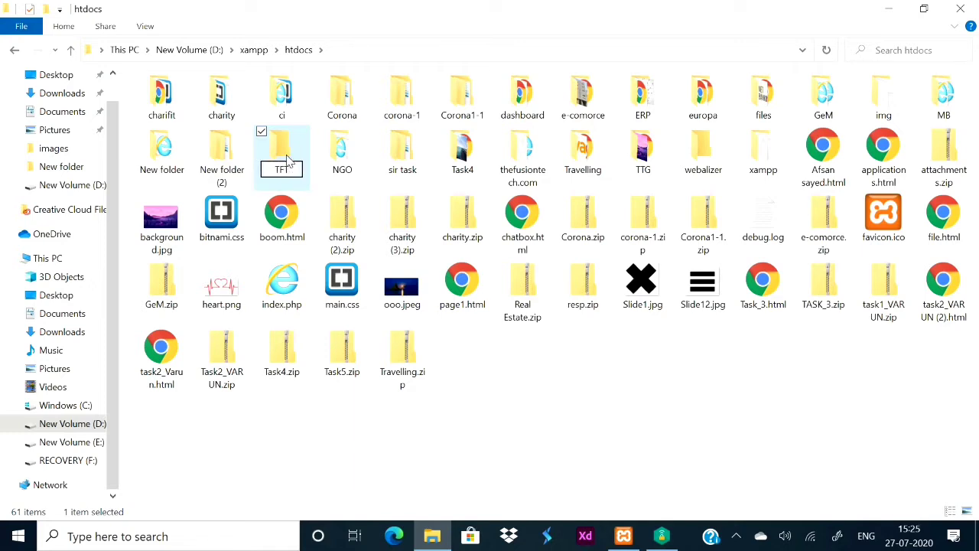
key("Return")
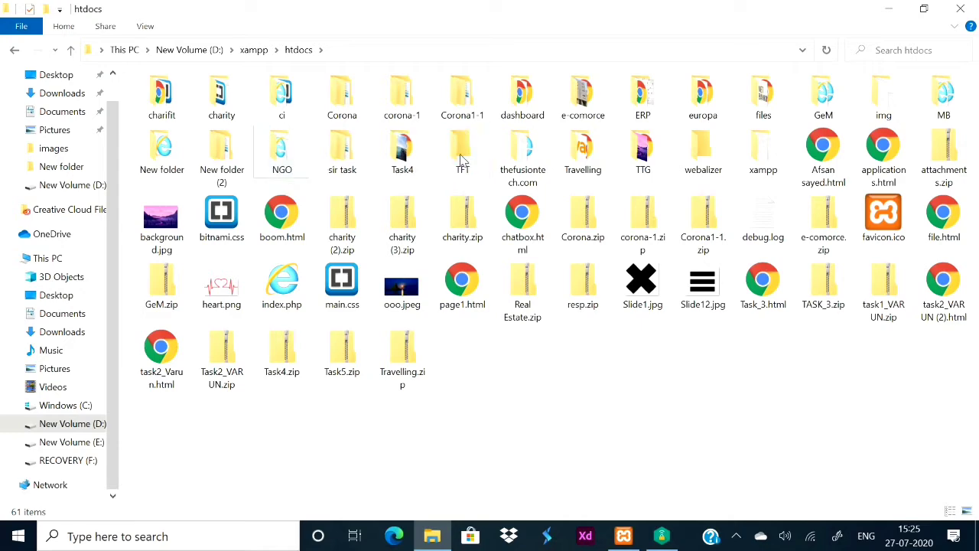
double_click(462, 164)
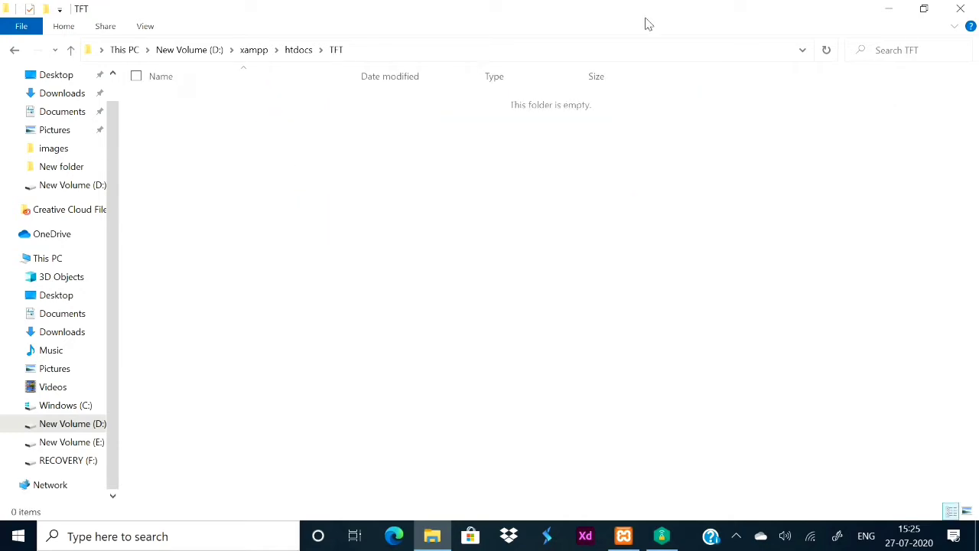
left_click(888, 9)
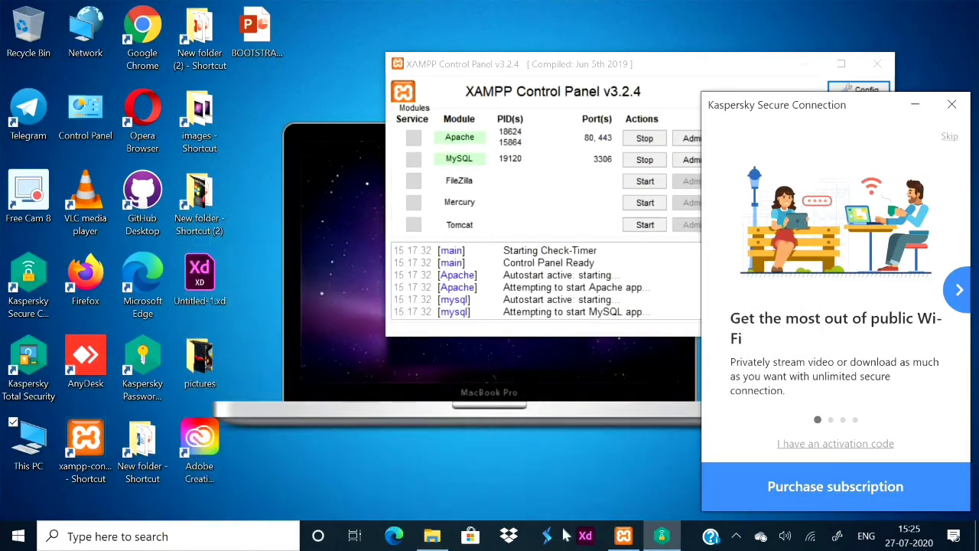
Search Bing for 'wordpress download' and open the Download | WordPress.org result.
left_click(394, 536)
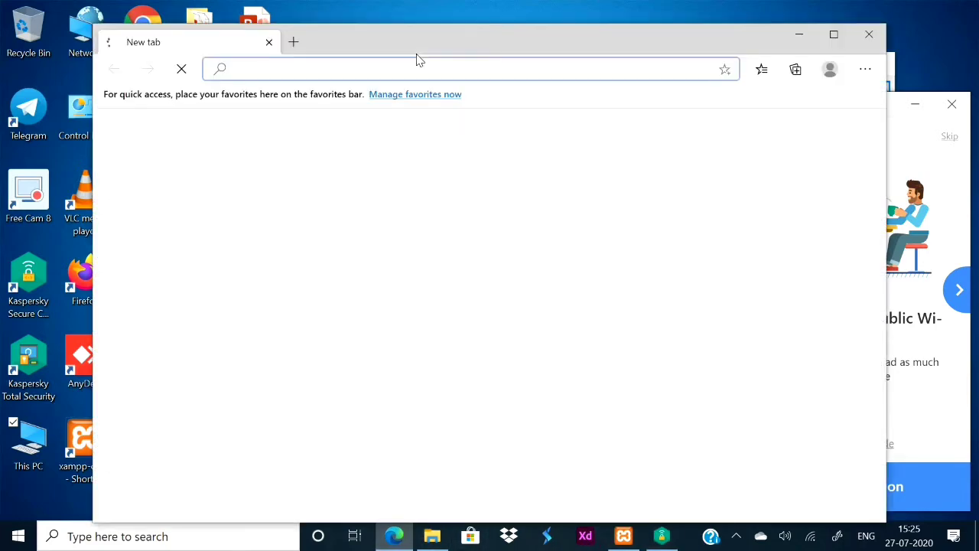
type("word")
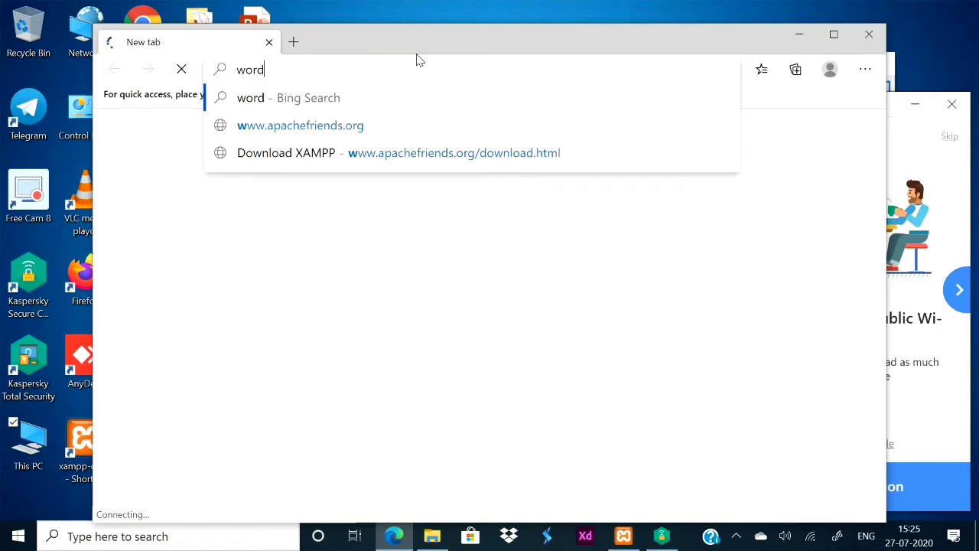
type("press ")
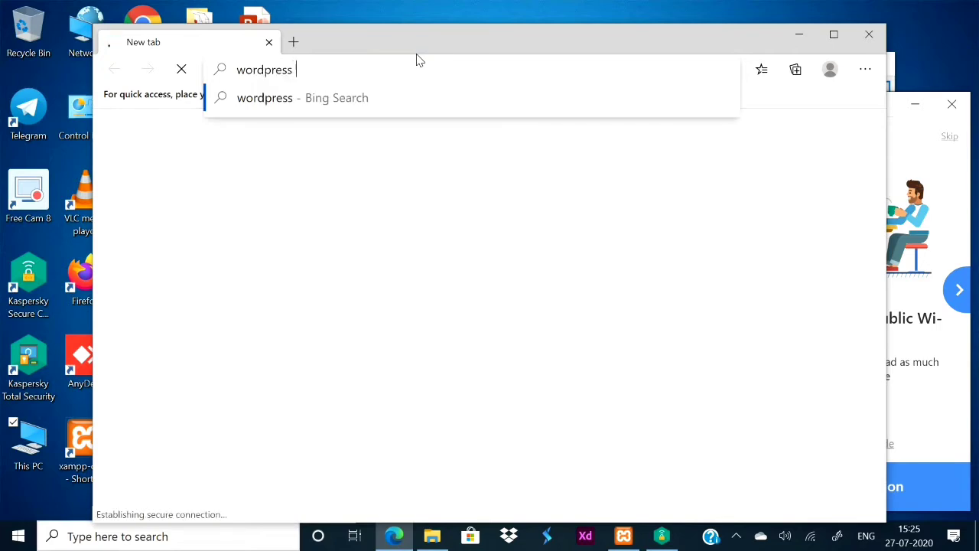
type("download")
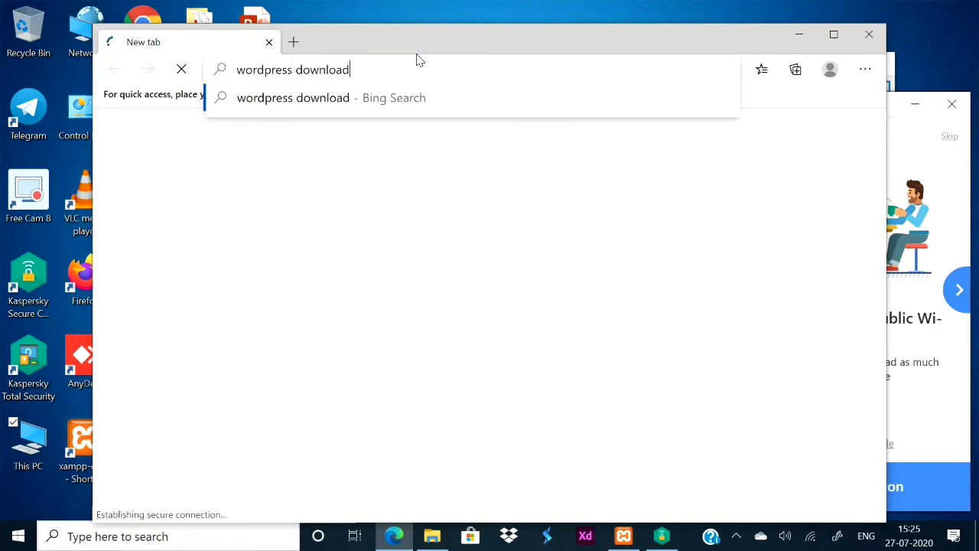
key("Return")
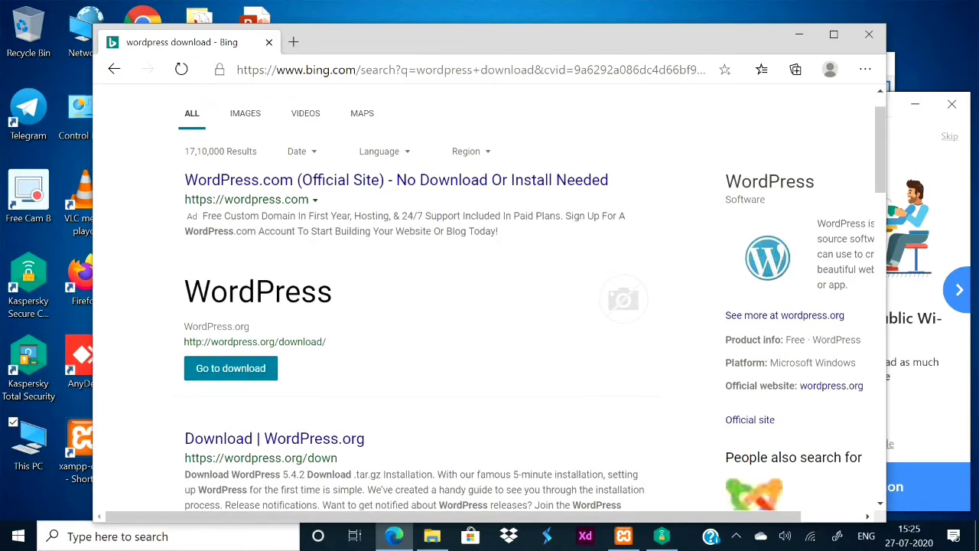
scroll(493, 303, "down", 2)
scroll(494, 303, "down", 1)
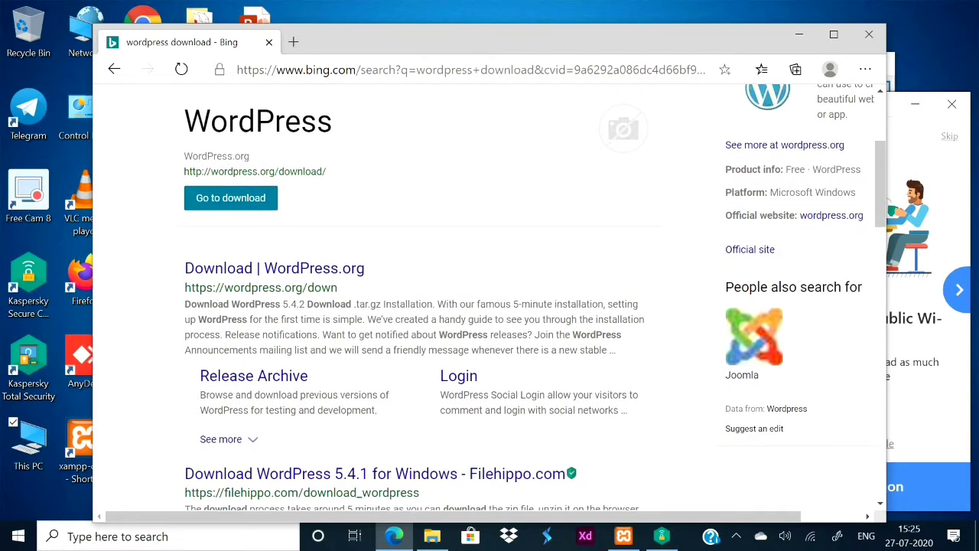
left_click(273, 269)
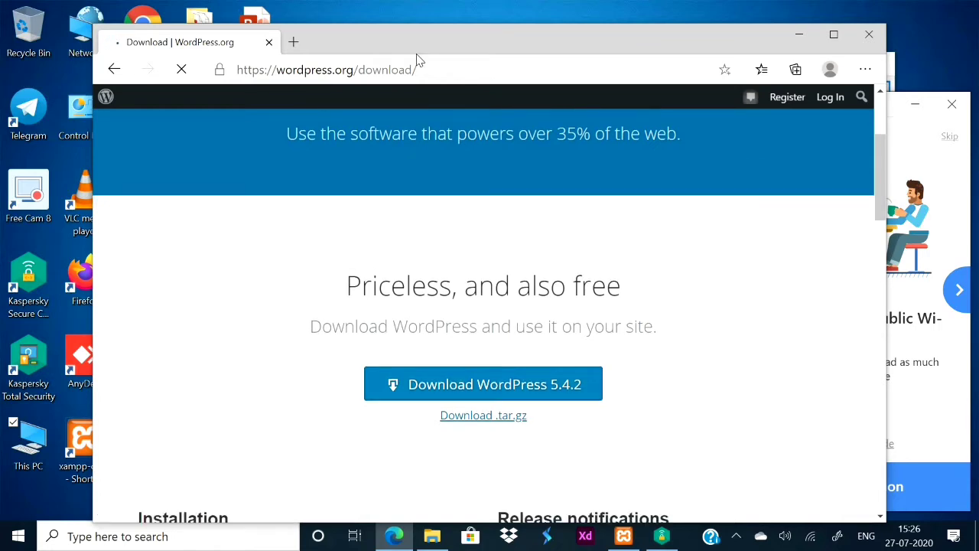
Start downloading the wordpress-5.4.2.zip package from WordPress.org.
left_click(484, 384)
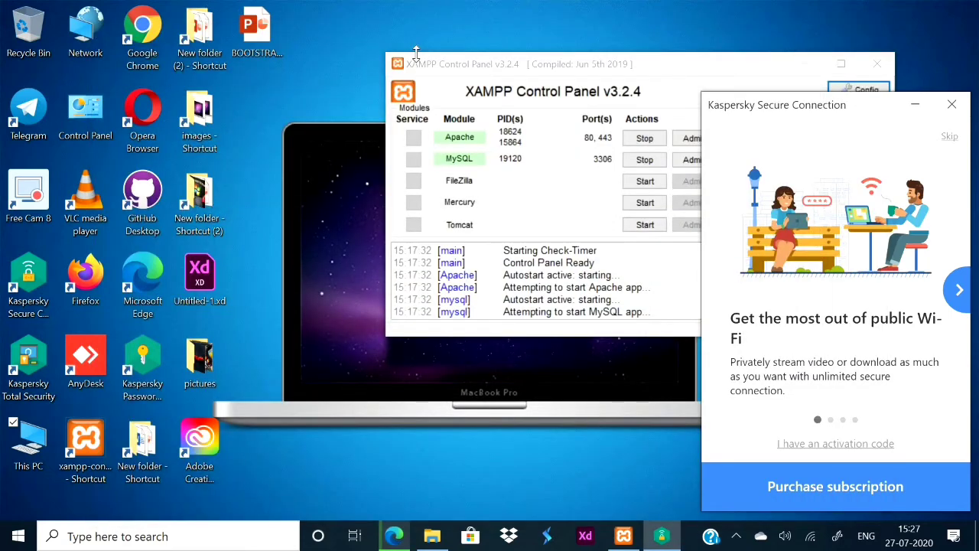
Dismiss the Kaspersky popup, maximize XAMPP Control Panel to read the log, then restore it.
left_click(903, 101)
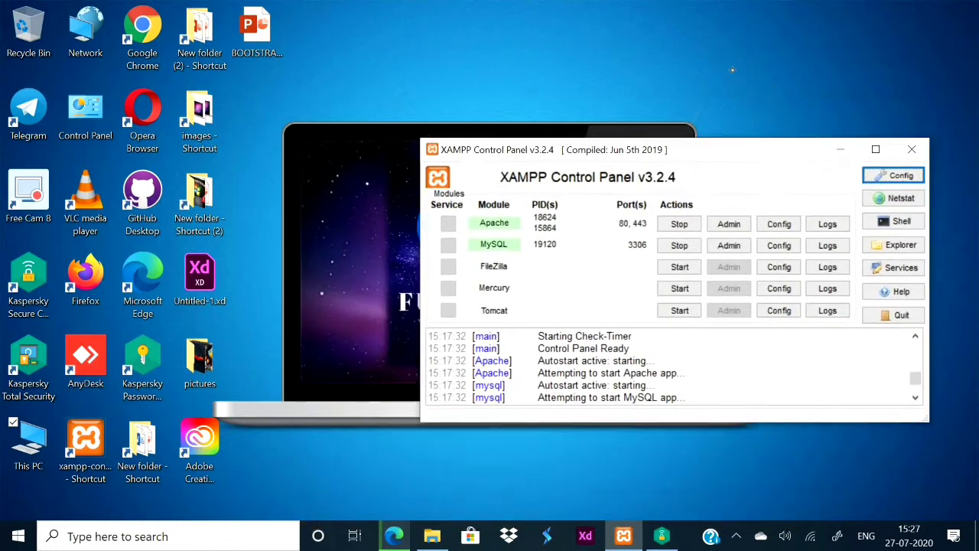
left_click_drag(732, 70, 629, 3)
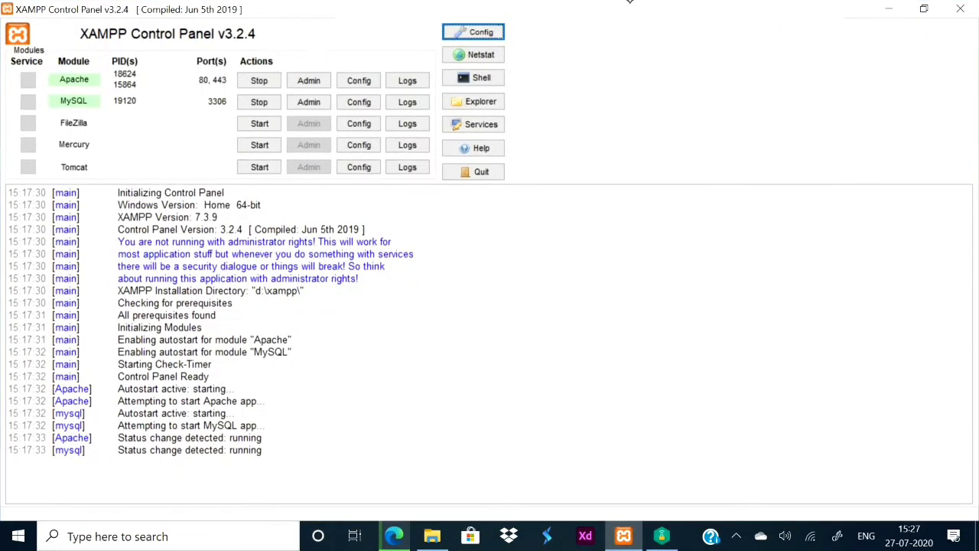
left_click(926, 12)
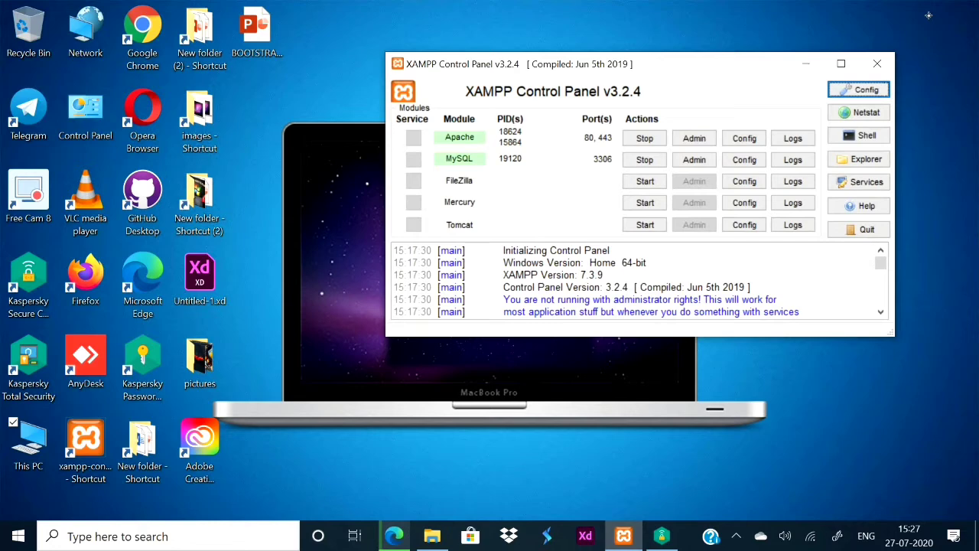
Load localhost/ in a new Edge tab and go to phpMyAdmin from the XAMPP dashboard.
left_click(396, 536)
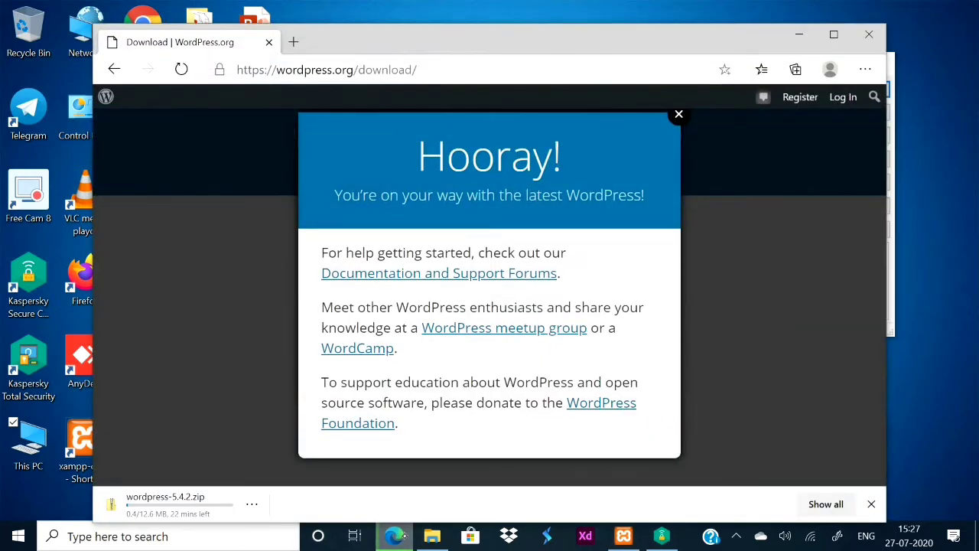
key("ctrl+t")
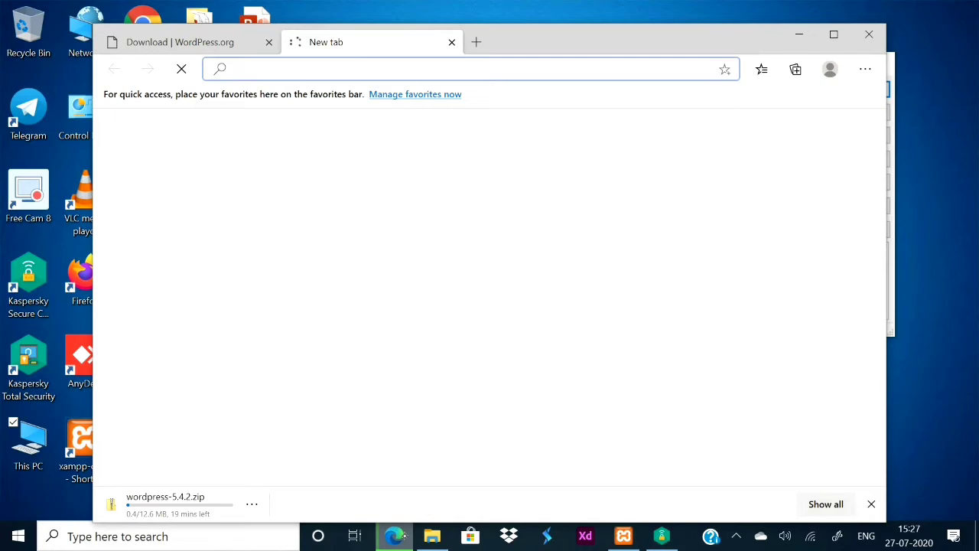
type("loca")
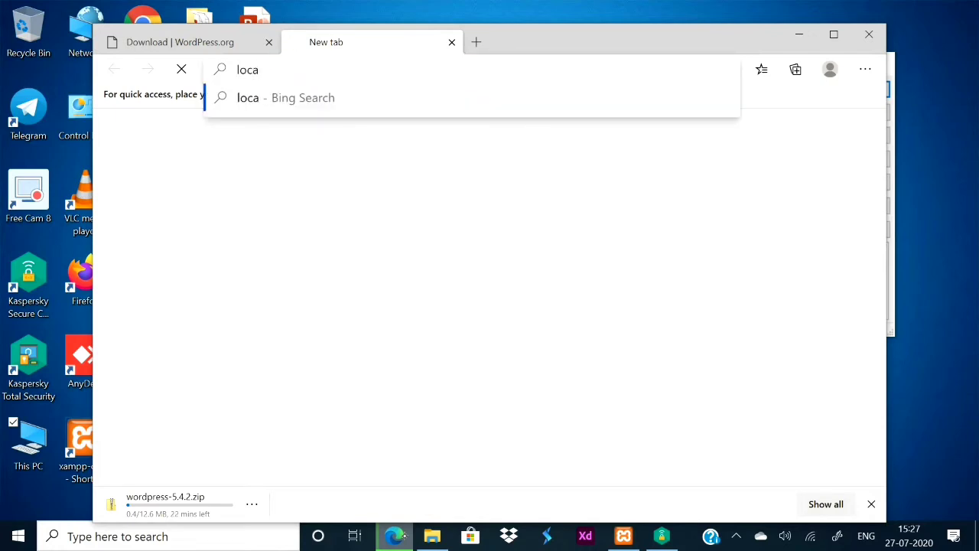
type("lhost")
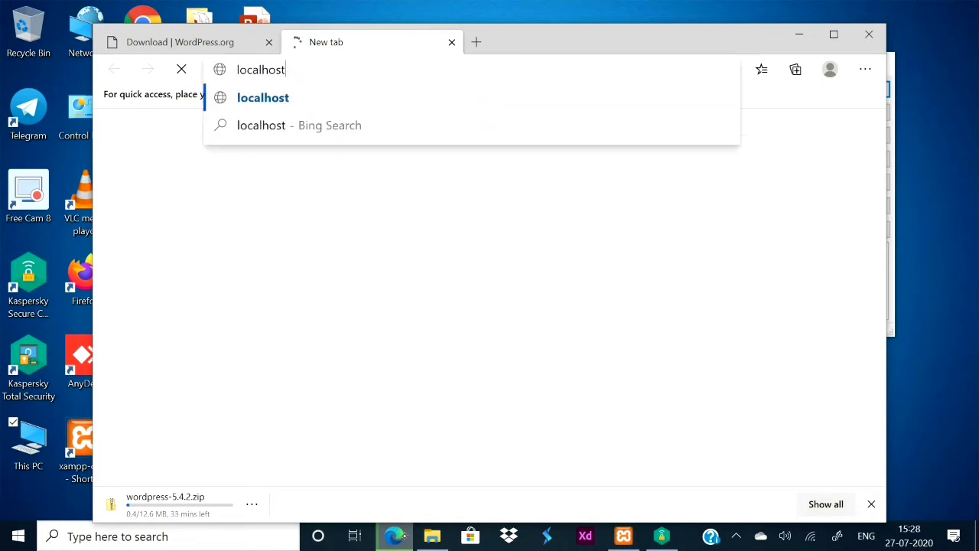
type("/")
key("Return")
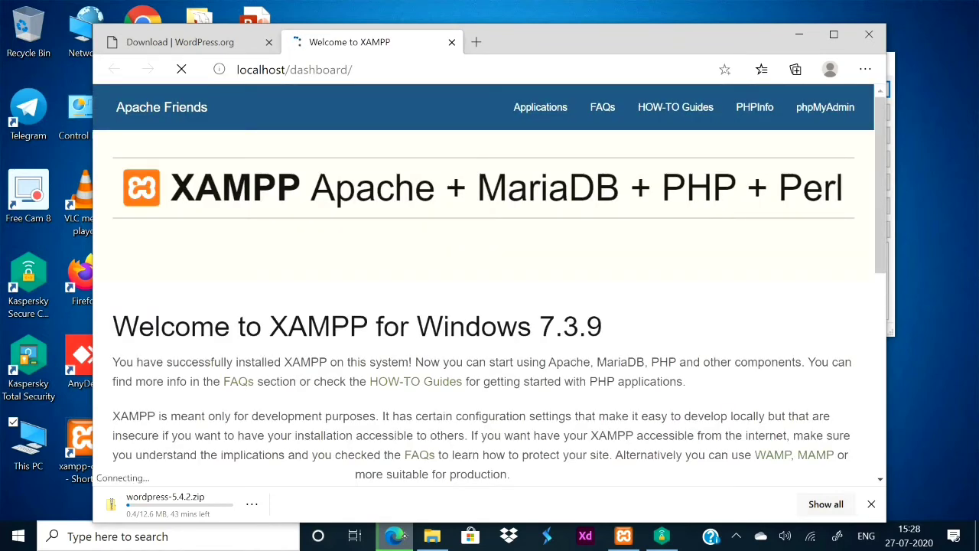
left_click(834, 101)
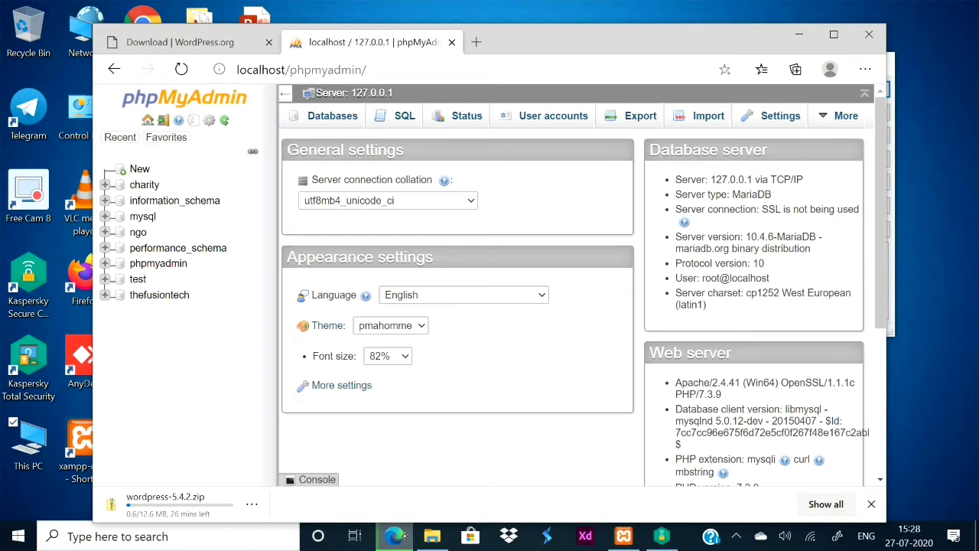
Create the TFT database with latin1_swedish_ci collation, then open Edge's Downloads page in a new tab.
left_click(140, 168)
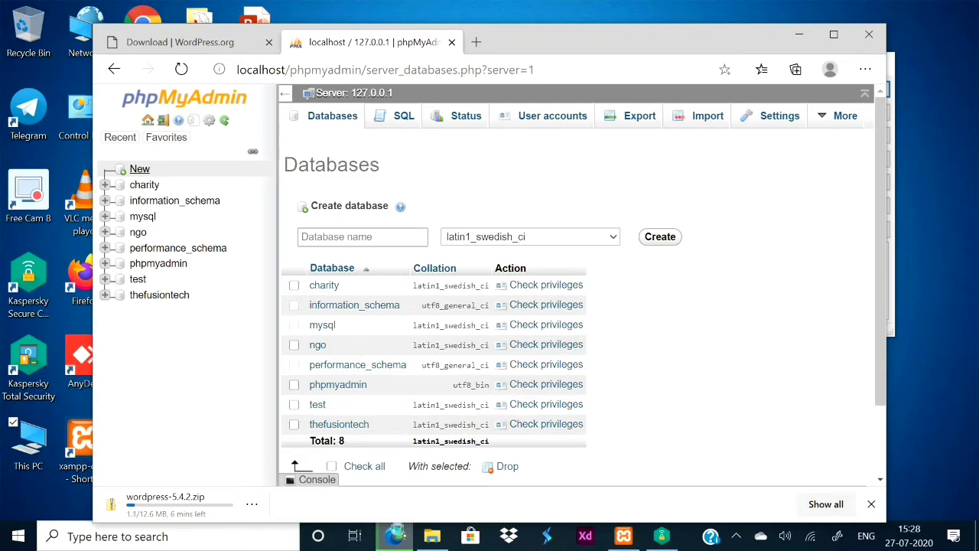
left_click(363, 237)
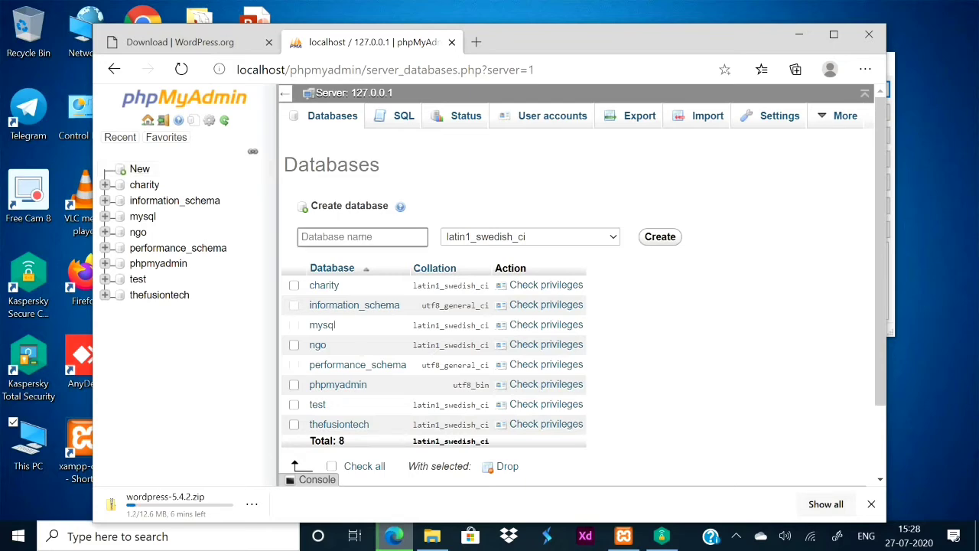
type("TFT")
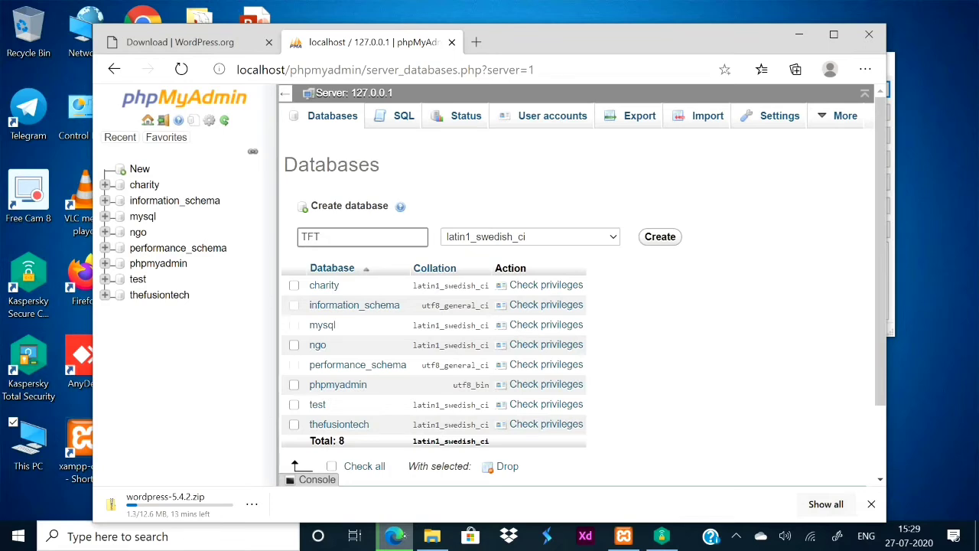
key("Tab")
key("alt+Down")
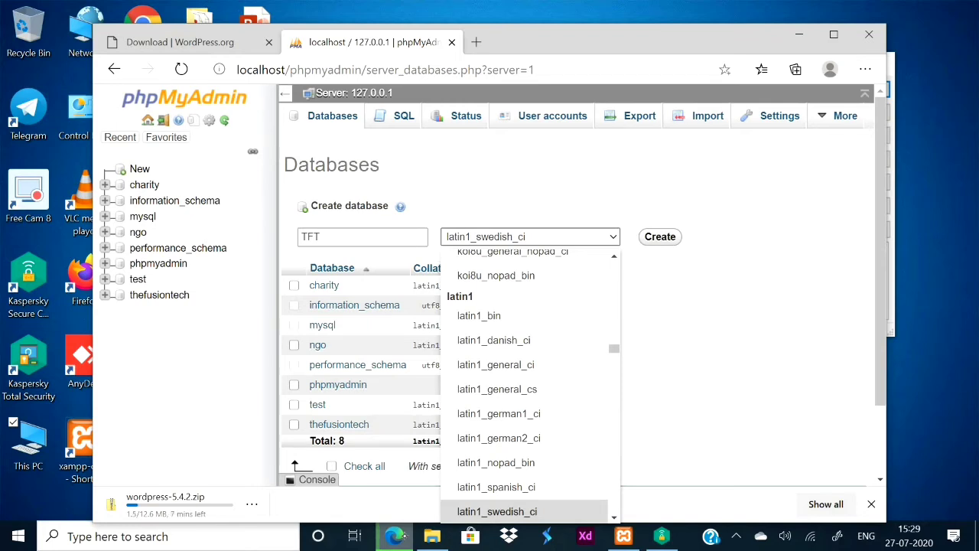
key("Return")
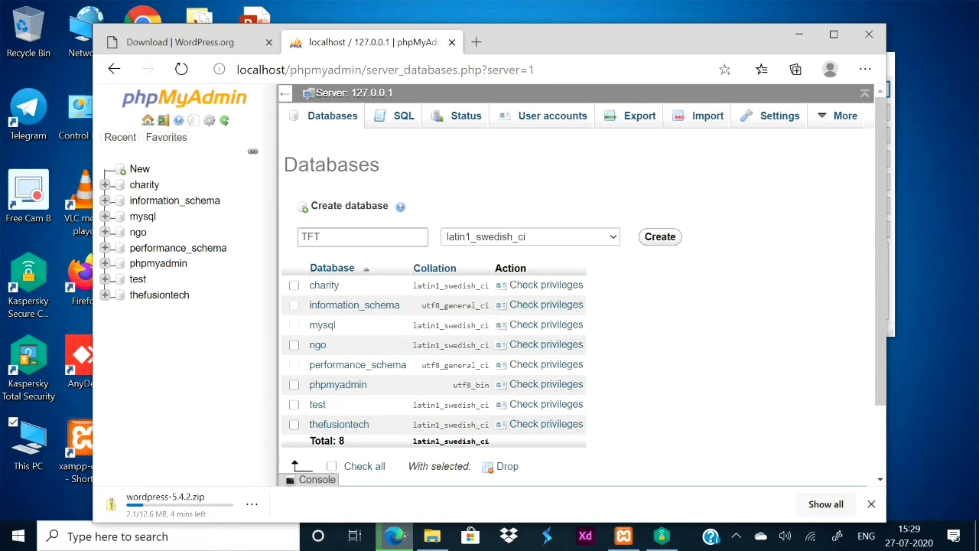
key("Return")
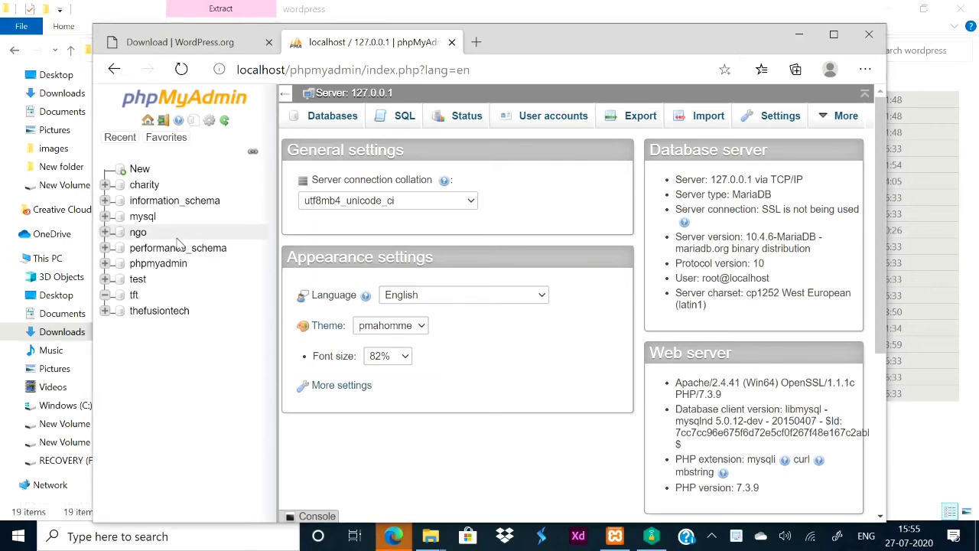
left_click(477, 42)
key("ctrl+j")
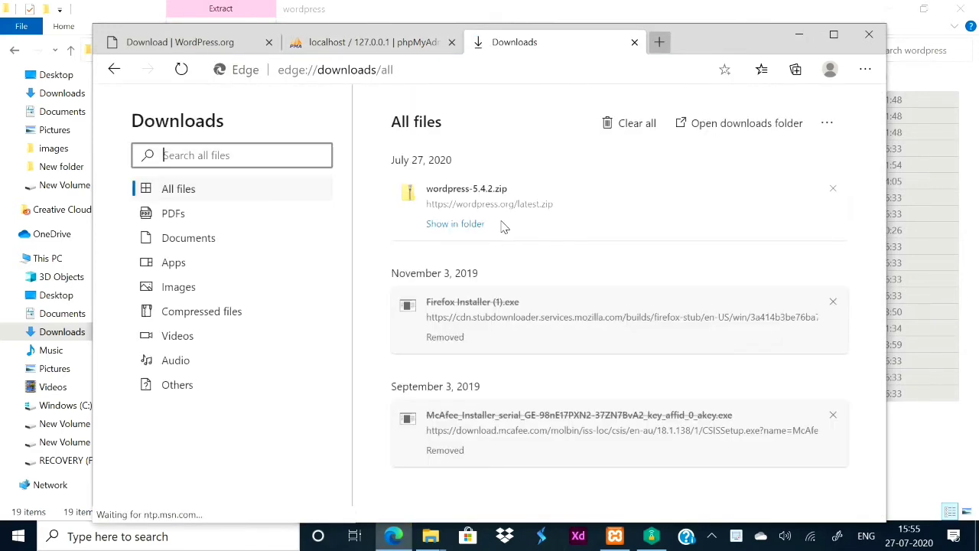
Open the wordpress folder inside wordpress-5.4.2.zip and select all 19 files and folders.
left_click(460, 227)
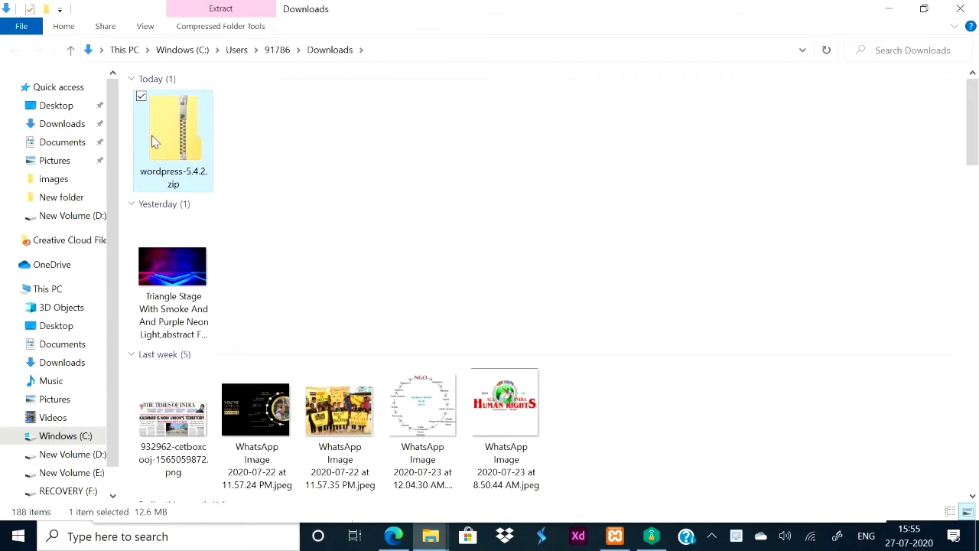
double_click(192, 122)
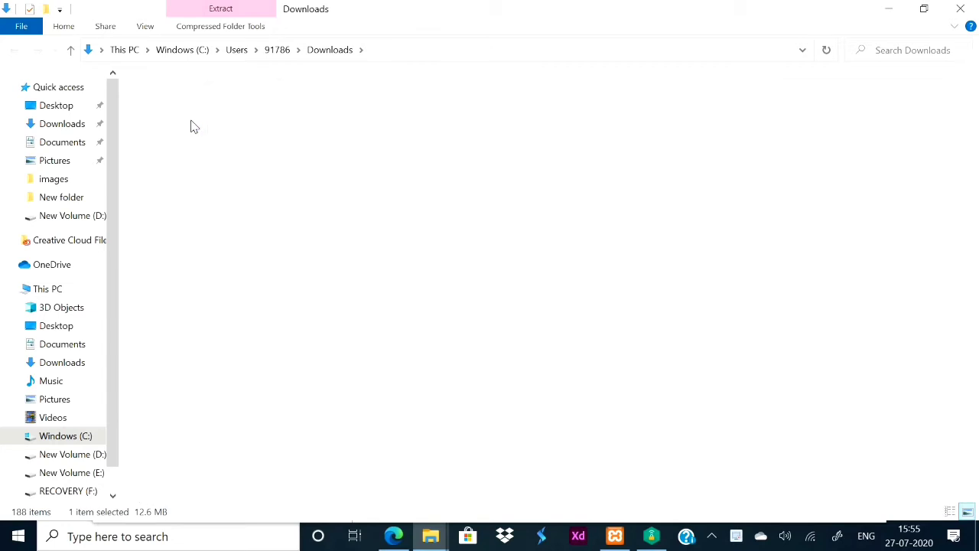
left_click(187, 98)
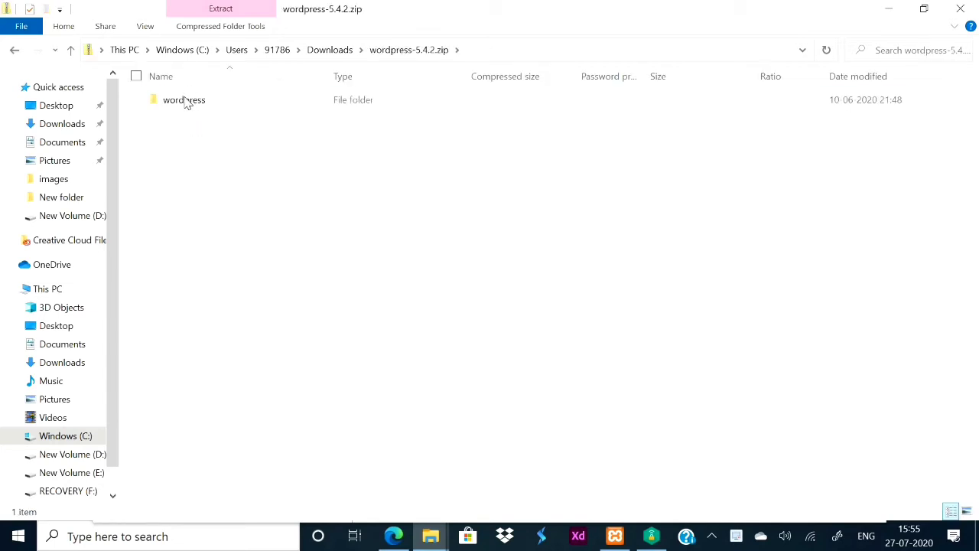
double_click(186, 100)
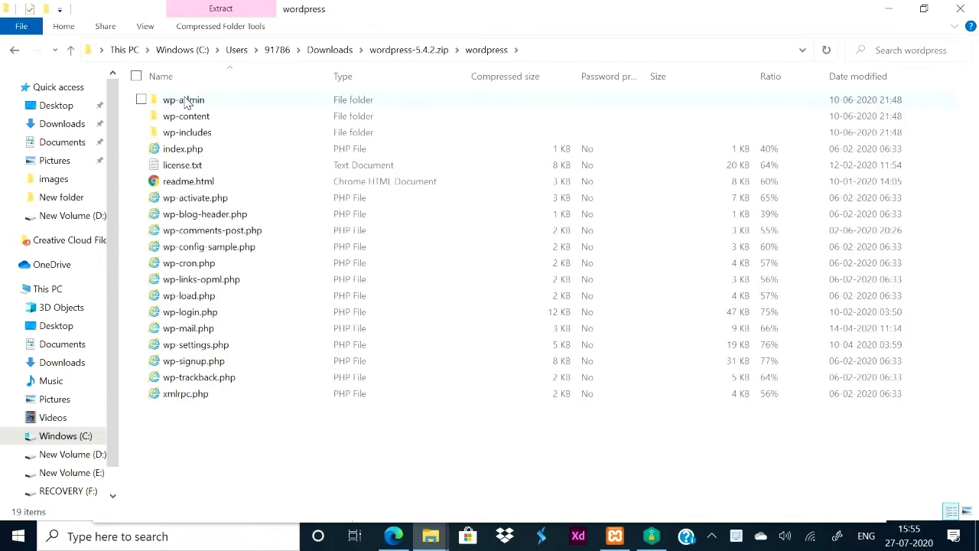
key("ctrl+a")
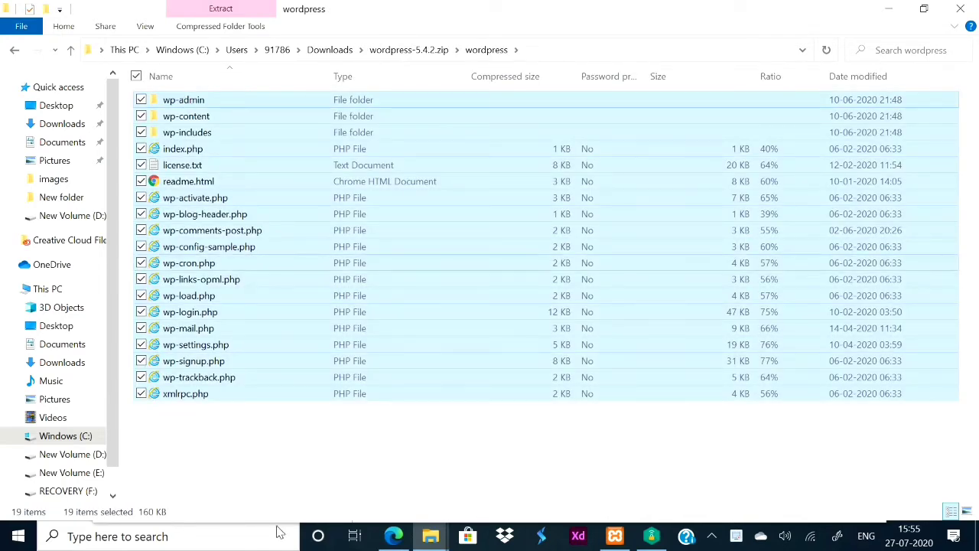
Check that D:\xampp\htdocs\TFT now holds the WordPress files, then return to Edge.
left_click(431, 535)
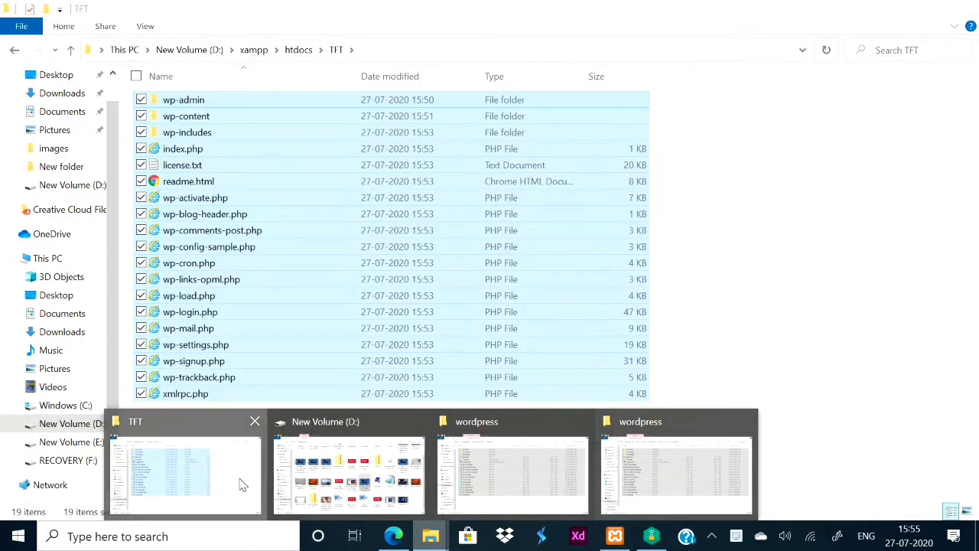
left_click(242, 484)
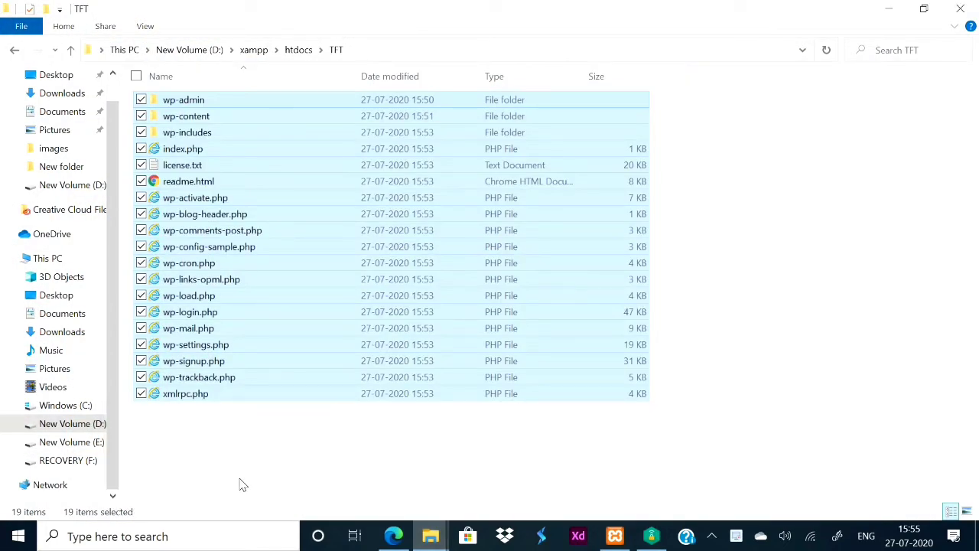
left_click(625, 437)
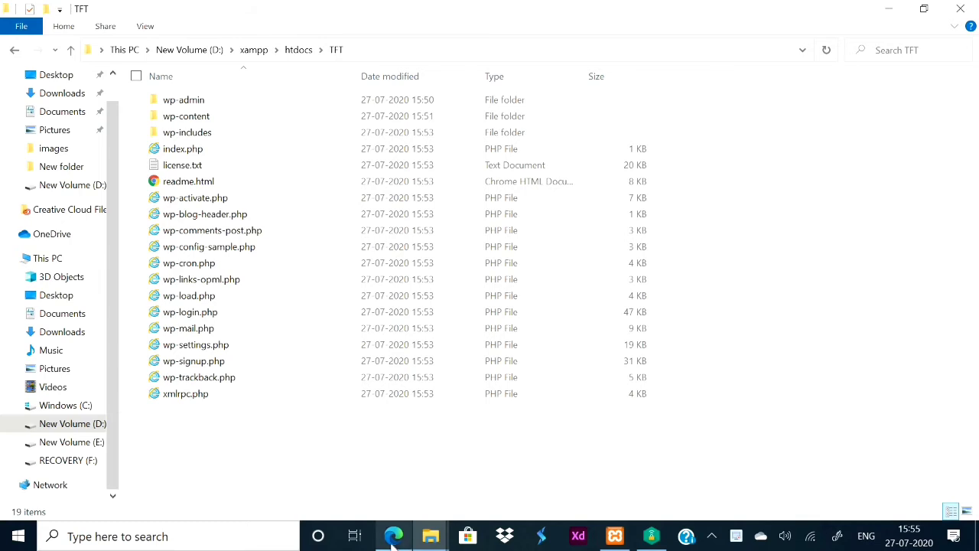
left_click(393, 536)
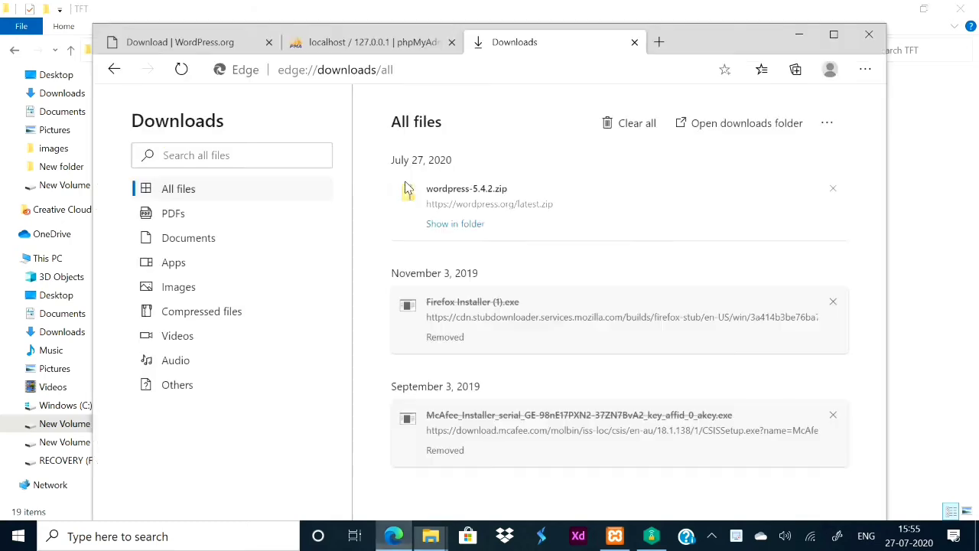
Maximize Edge and load localhost/TFT in a new tab to start WordPress setup.
double_click(649, 34)
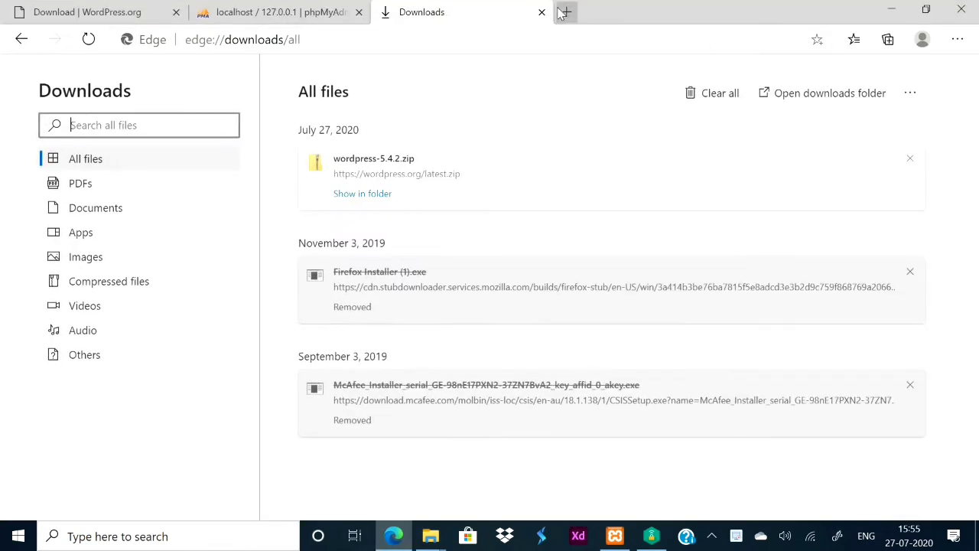
left_click(564, 12)
type("lo")
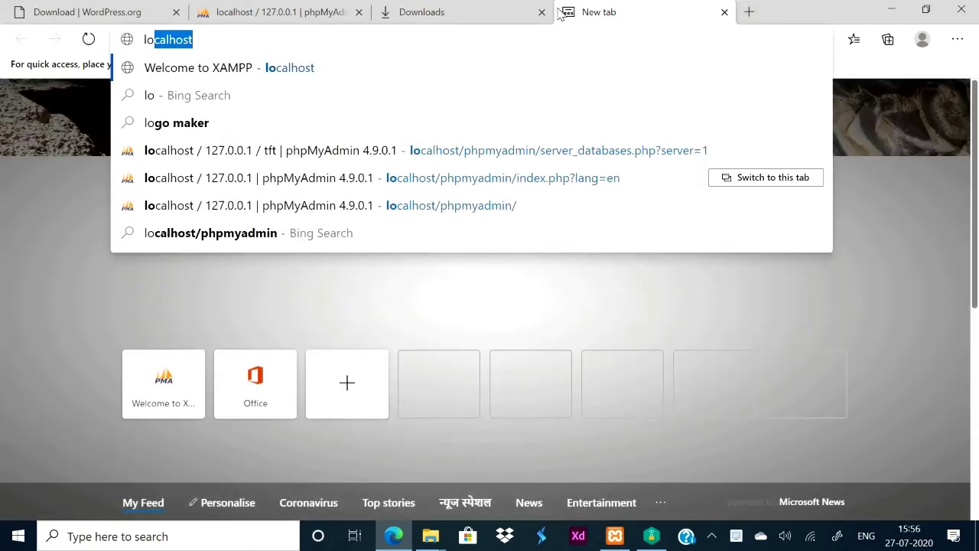
key("Right")
type("/")
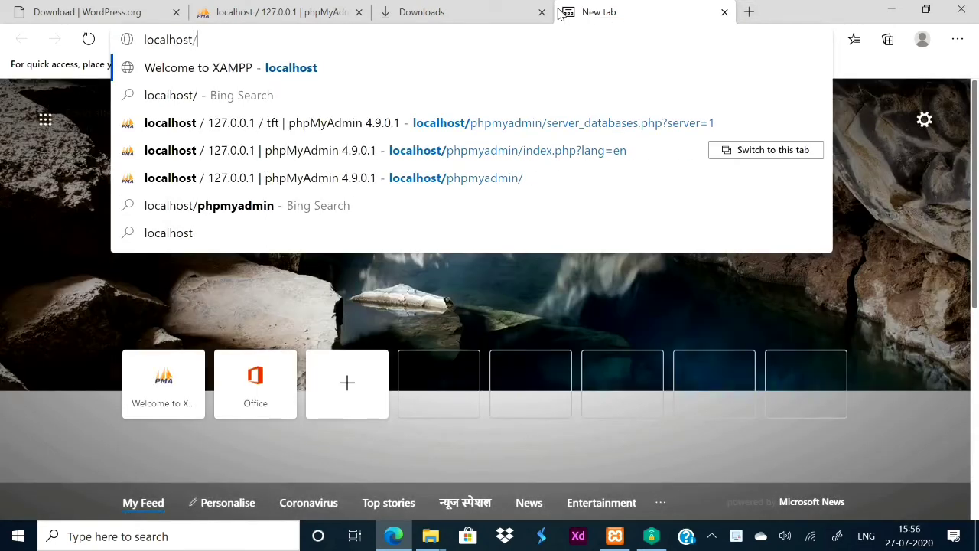
type("TFT")
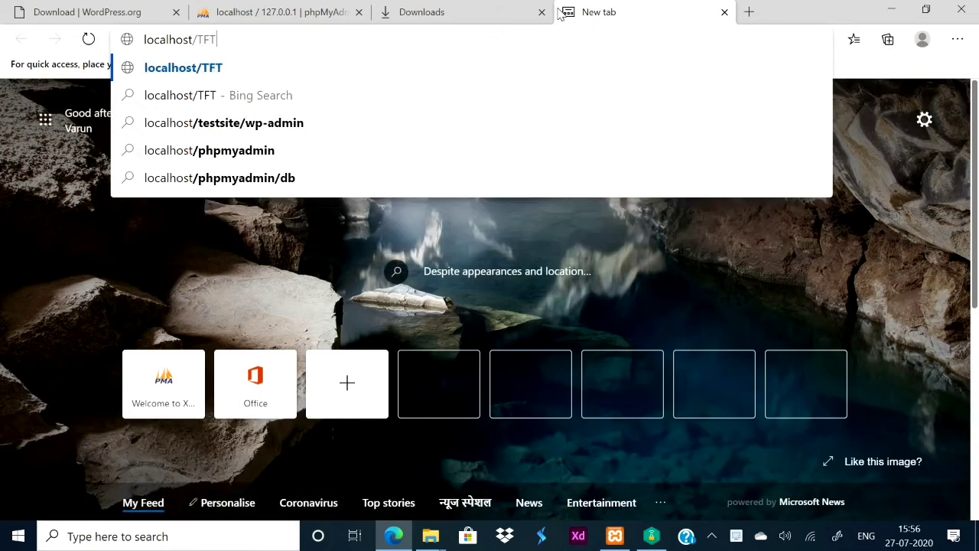
key("Return")
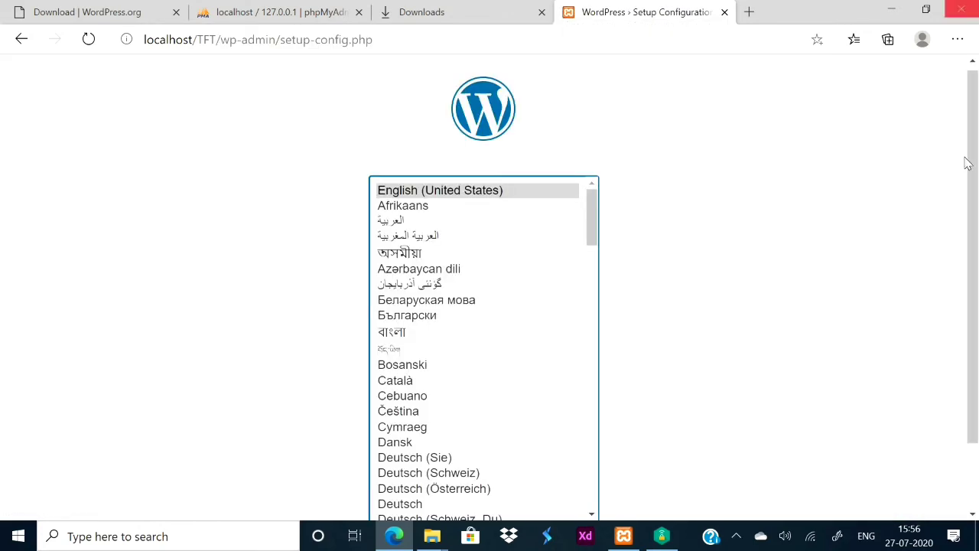
Keep English (United States), continue, and proceed past the welcome notes with Let's go!
left_click(966, 159)
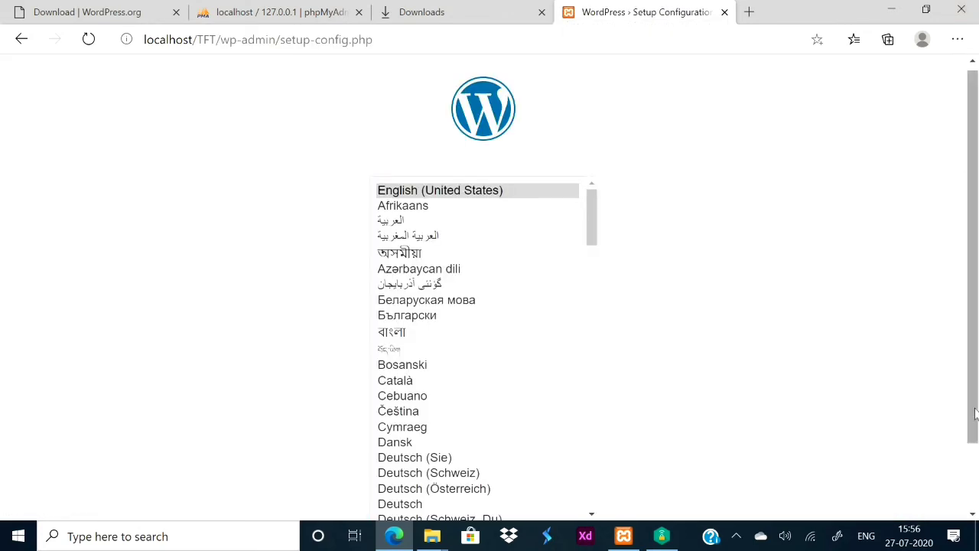
scroll(625, 519, "down", 1)
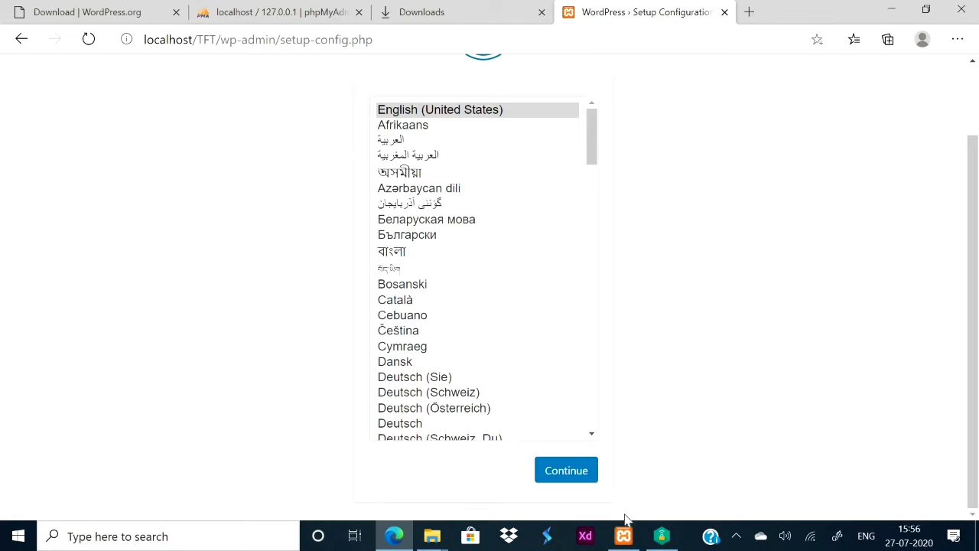
left_click(556, 473)
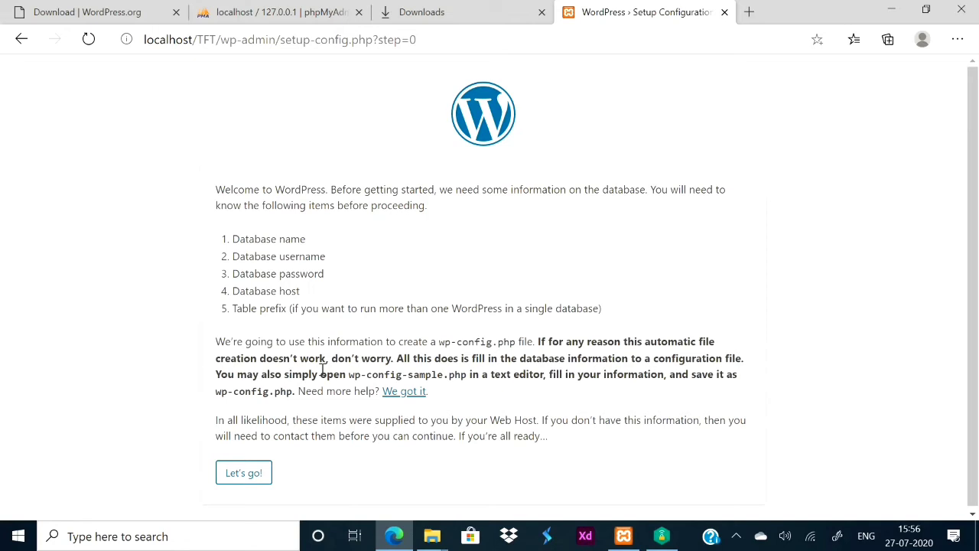
double_click(321, 372)
left_click(240, 472)
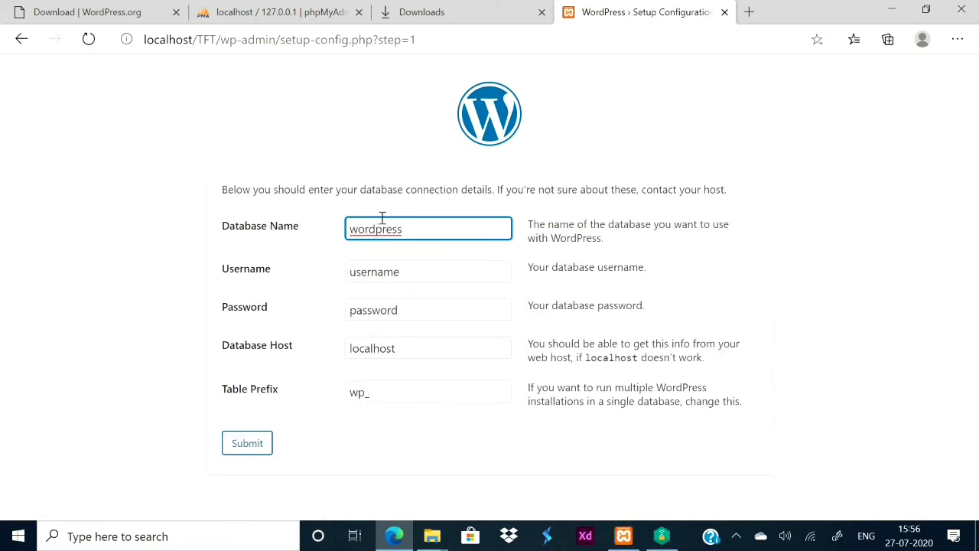
Enter database name TFT, username root and an empty password, submit, and run the installation.
double_click(377, 233)
type("TFT")
key("Tab")
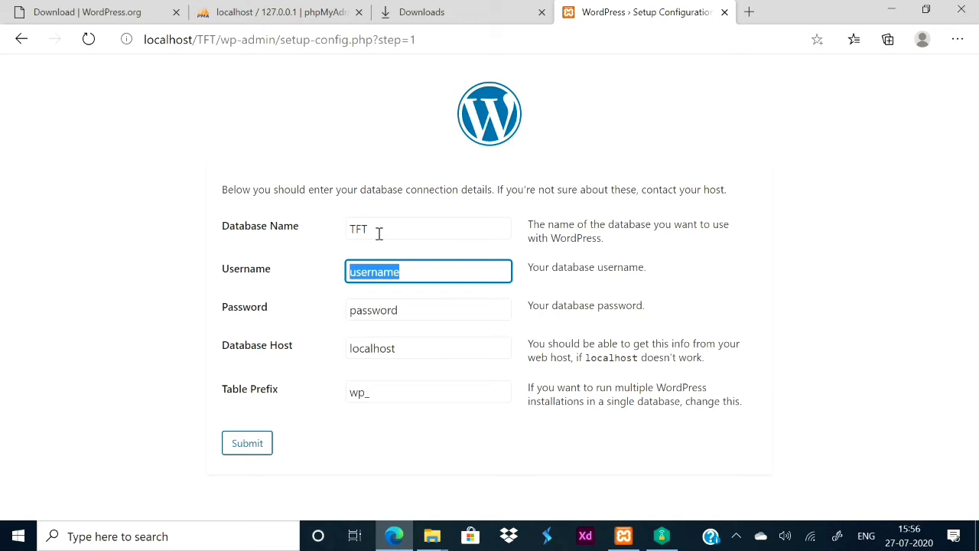
type("root")
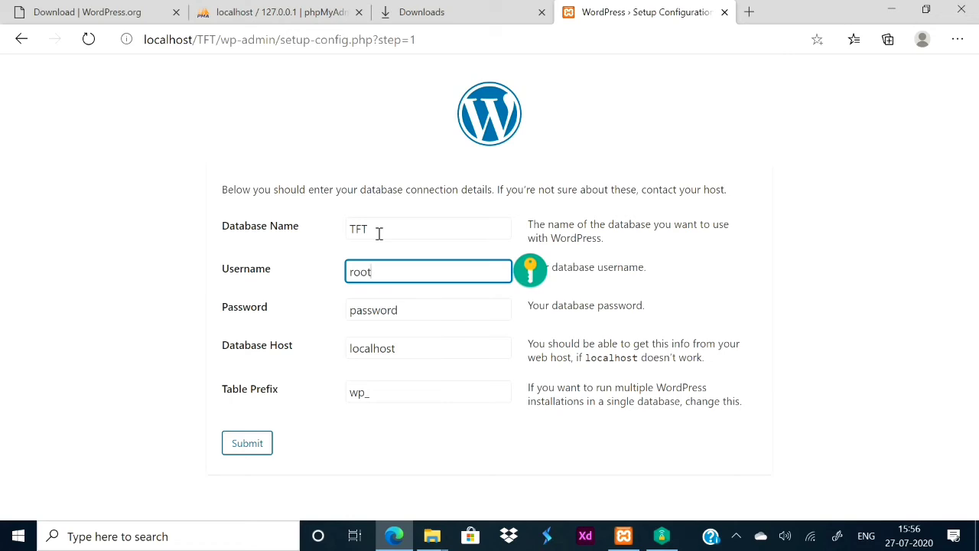
key("Tab")
key("BackSpace")
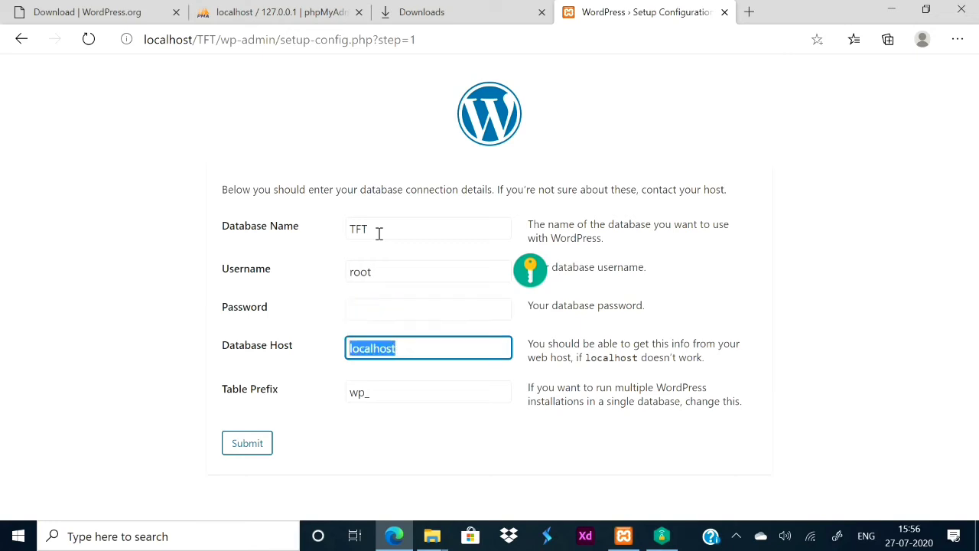
key("Tab")
key("Tab")
key("Tab")
key("Return")
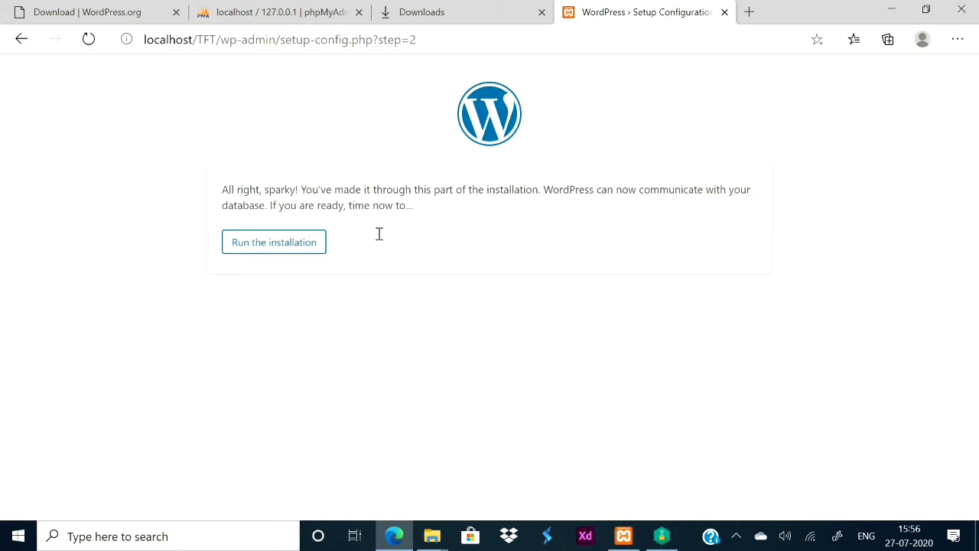
key("Tab")
key("Return")
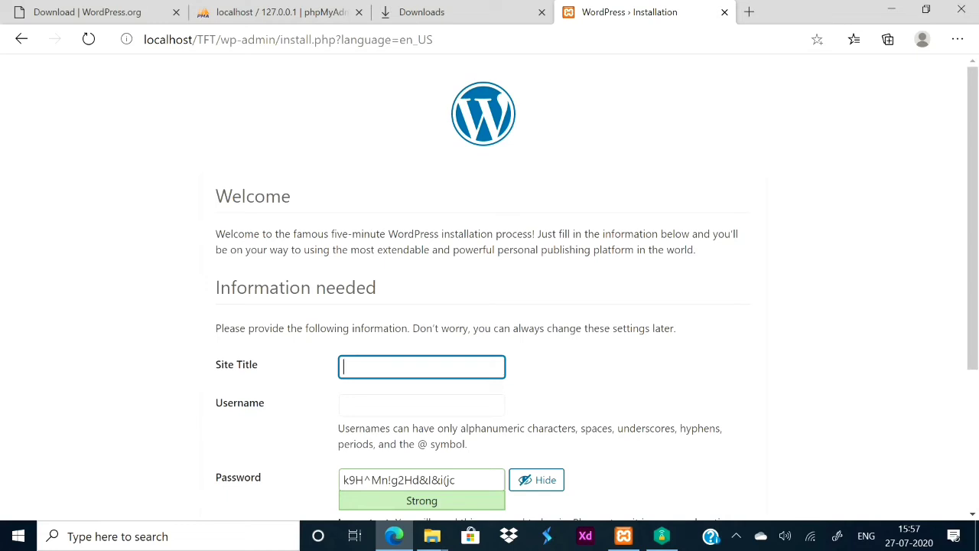
Enter 'The Fusion Tech' as the site title and fill in the admin username.
scroll(379, 235, "down", 3)
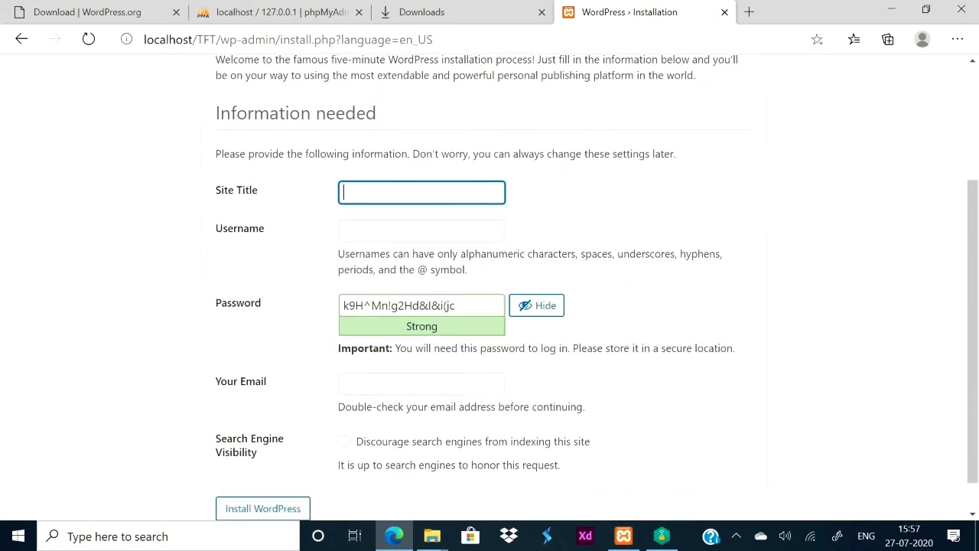
type("The Fusion Tech")
left_click(379, 234)
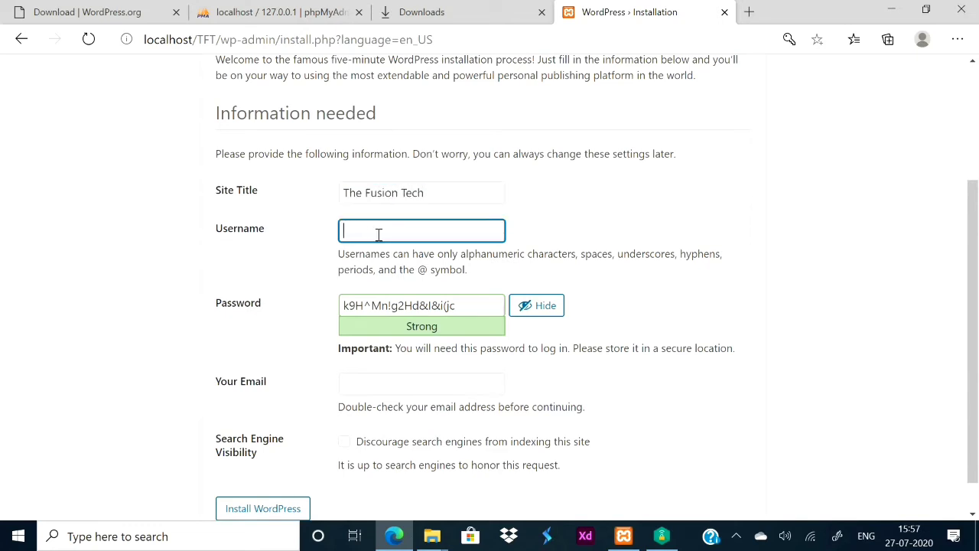
left_click(543, 305)
left_click(442, 232)
type("TheFusionTecg")
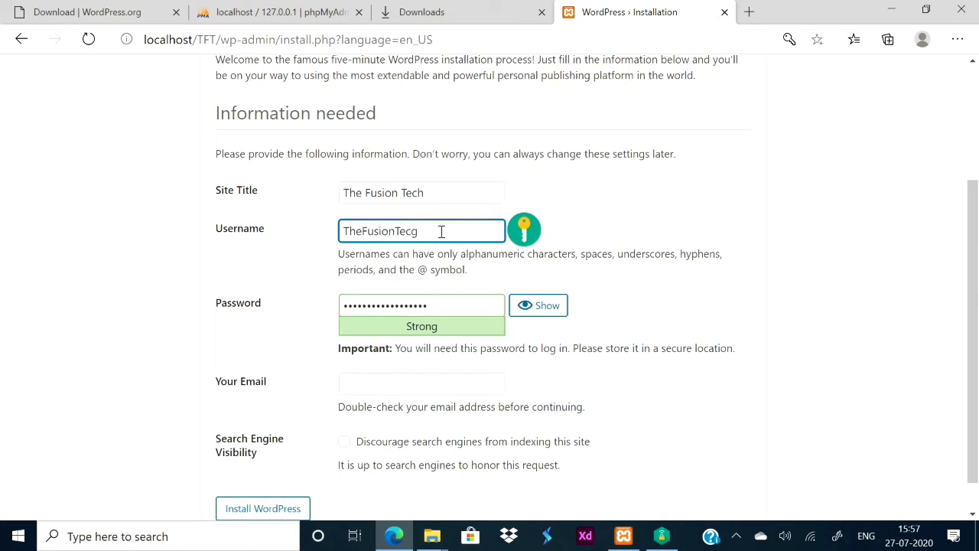
key("BackSpace")
type("h")
key("Tab")
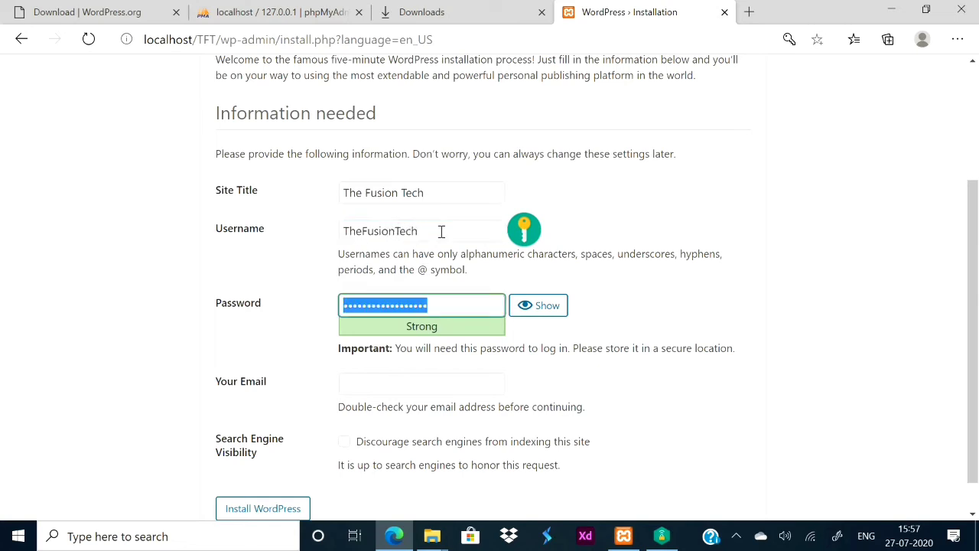
Set a custom admin password, enter the admin e-mail address, and install WordPress.
type("1234567890")
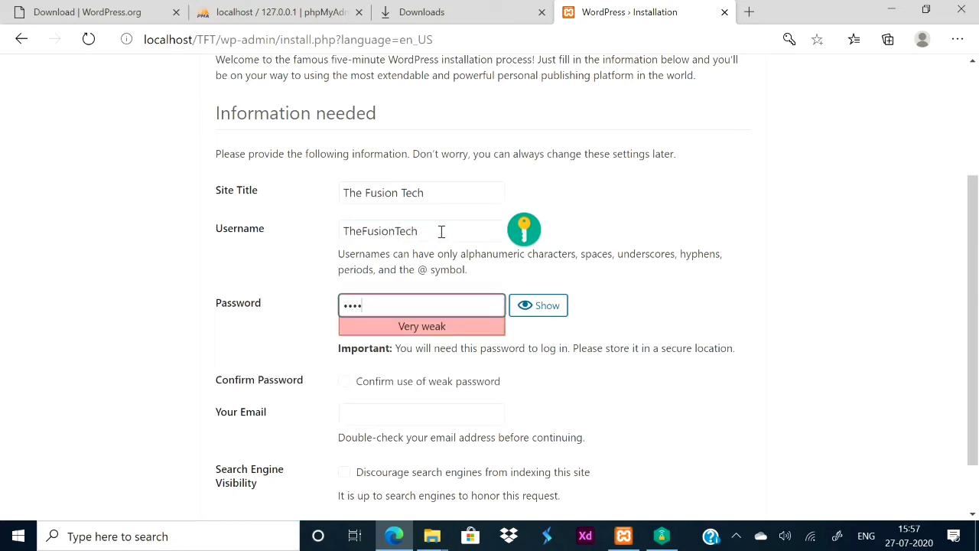
type("1234567")
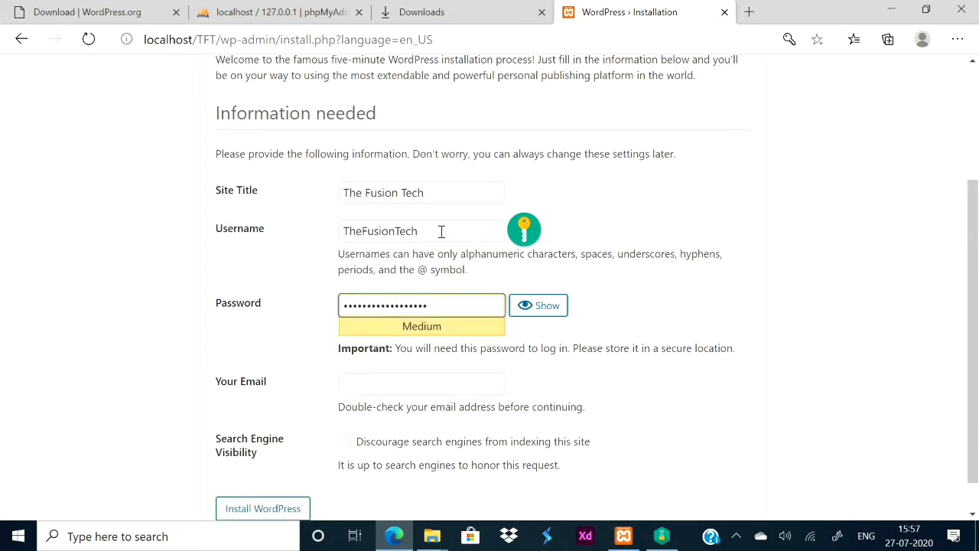
left_click(410, 373)
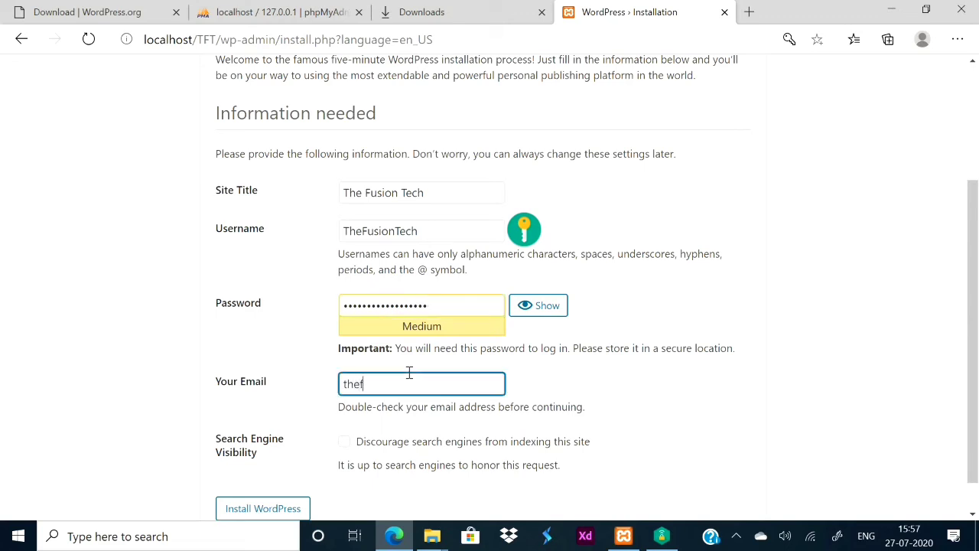
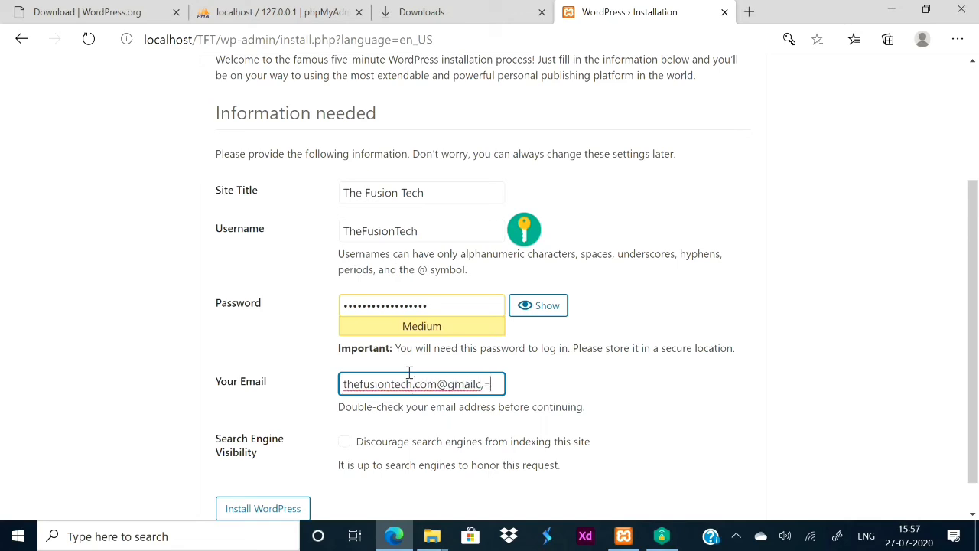
left_click(268, 511)
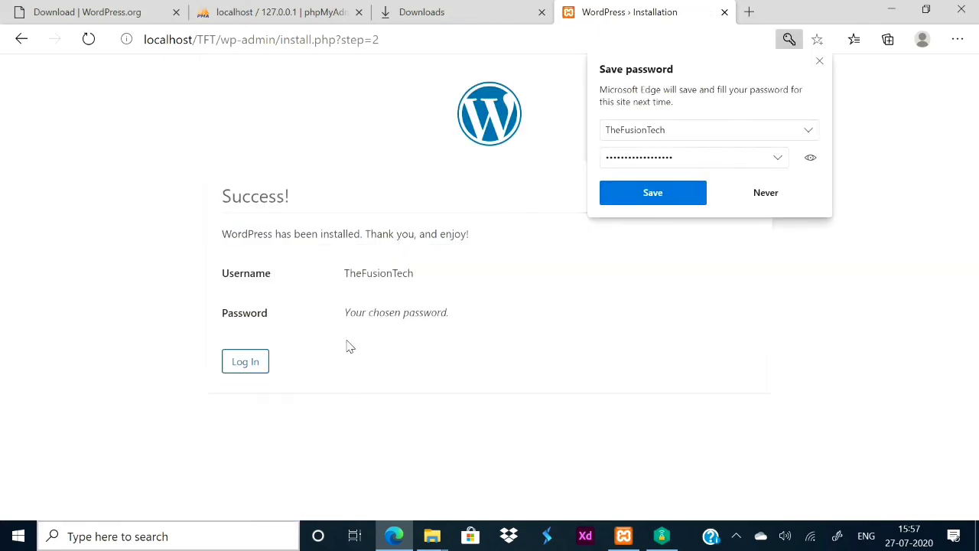
Select the admin username on the Success page and save the login in Edge.
left_click_drag(348, 273, 421, 275)
double_click(345, 275)
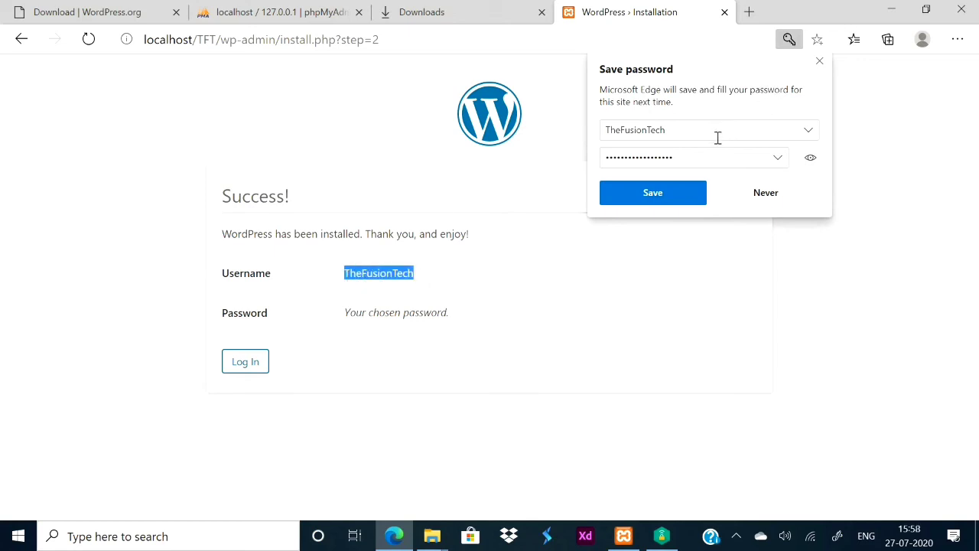
left_click(691, 192)
Go to the WordPress login page and sign in with the saved admin credentials.
left_click(248, 366)
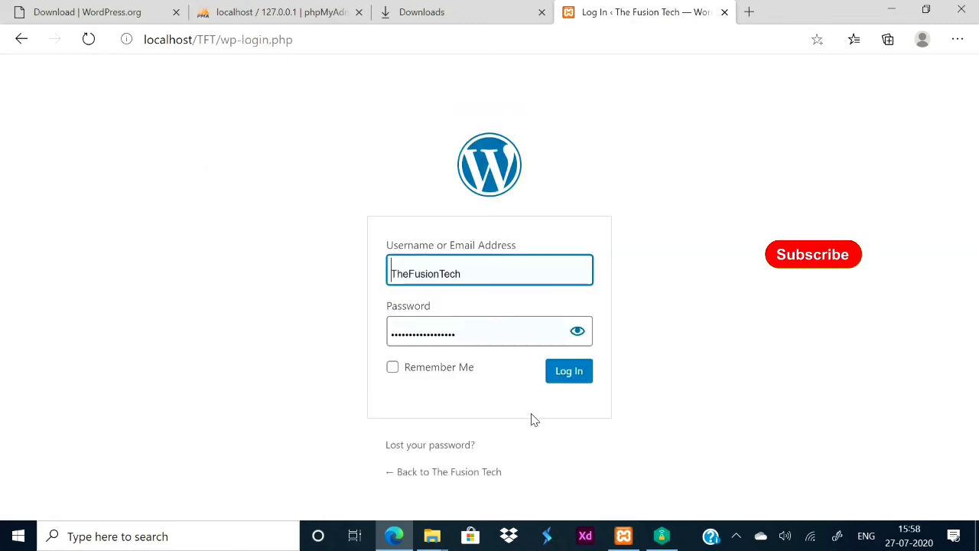
left_click(562, 372)
left_click(566, 372)
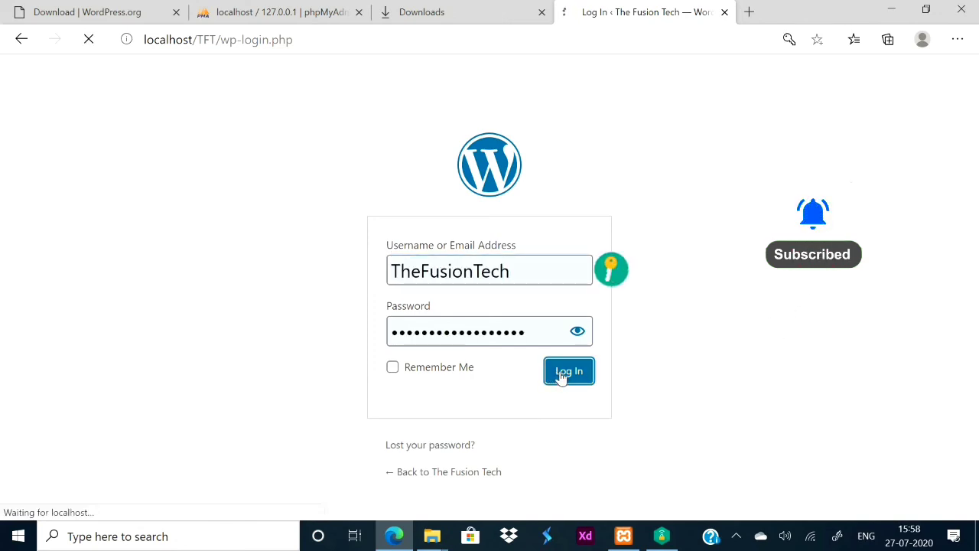